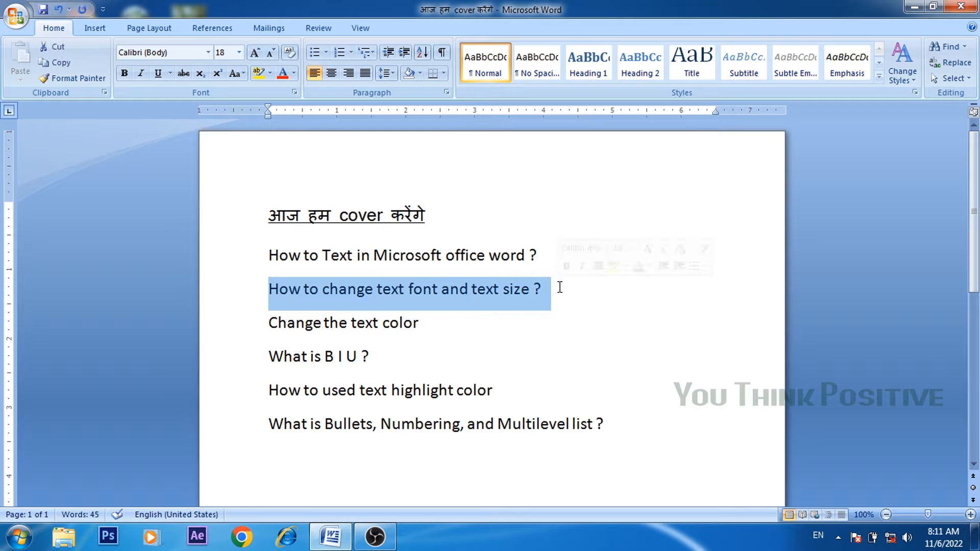
# Step: Point out the lesson outline topics one by one, from "Change the text color" through "What is Bullets, Numbering, and Multilevel list ?"
pyautogui.moveTo(265, 322); pyautogui.dragTo(431, 323)
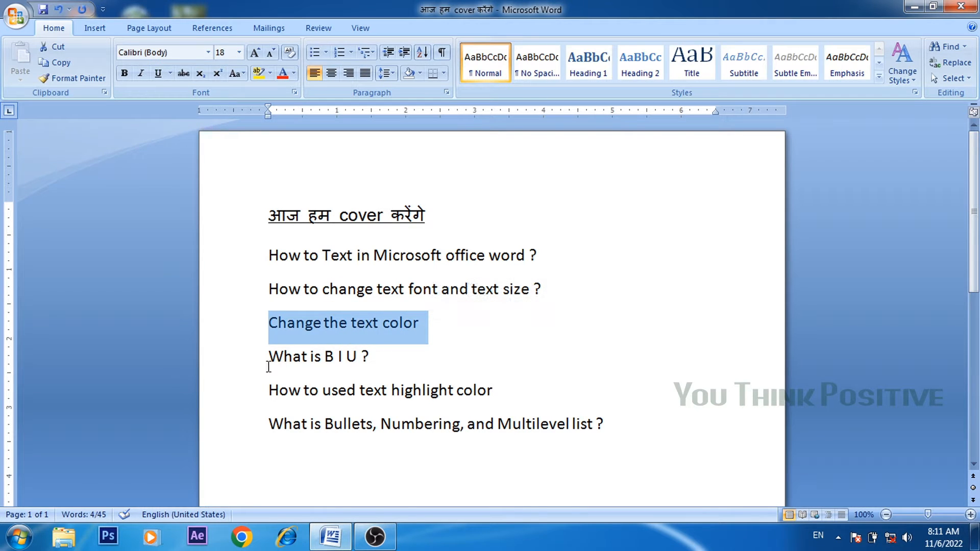
pyautogui.moveTo(266, 356); pyautogui.dragTo(409, 352)
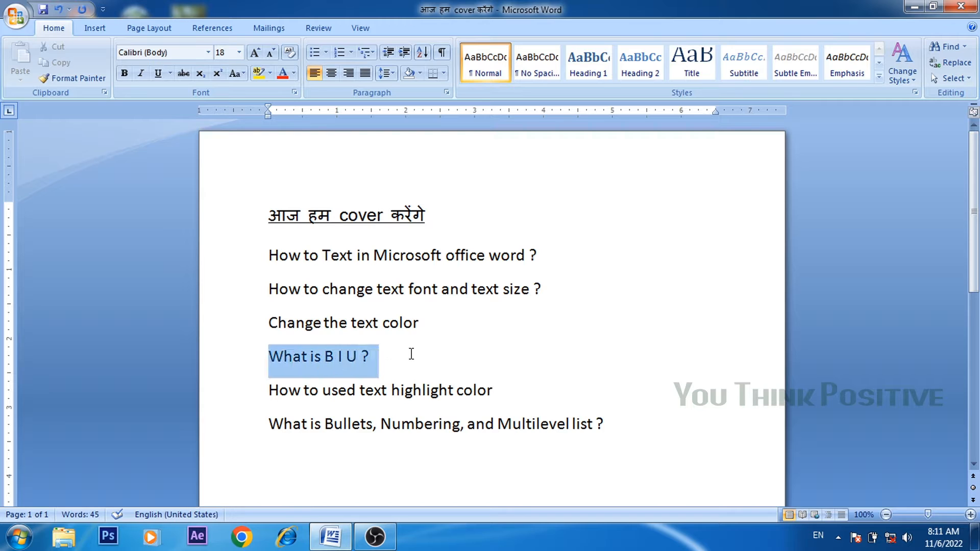
pyautogui.click(399, 356)
pyautogui.moveTo(269, 390); pyautogui.dragTo(504, 393)
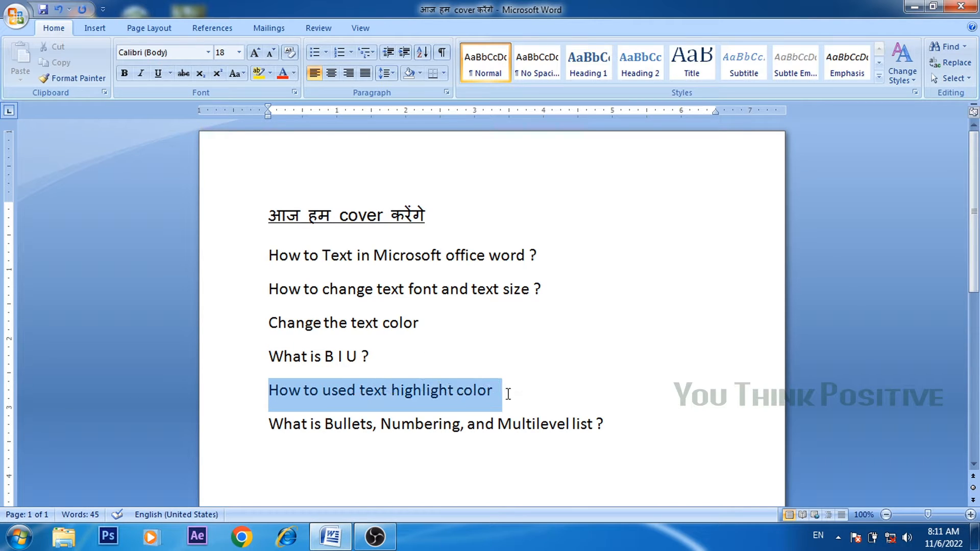
pyautogui.click(269, 426)
pyautogui.moveTo(269, 427); pyautogui.dragTo(602, 428)
pyautogui.click(624, 429)
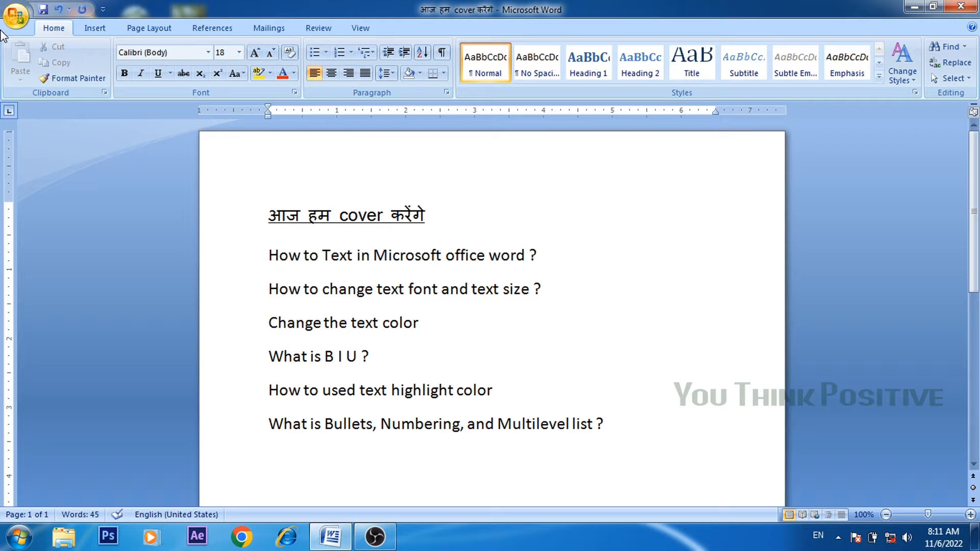
# Step: Create a new blank document and set its font size to 18
pyautogui.click(15, 16)
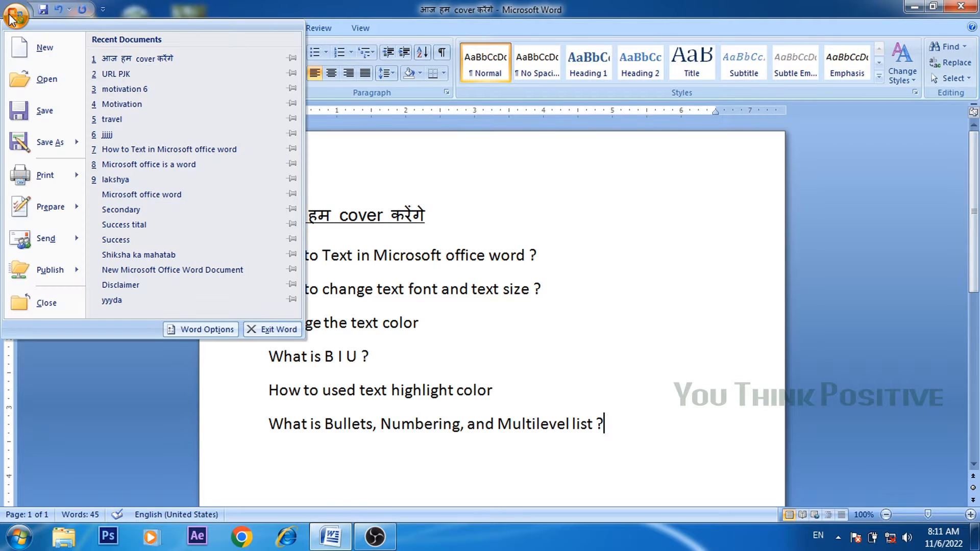
pyautogui.click(25, 54)
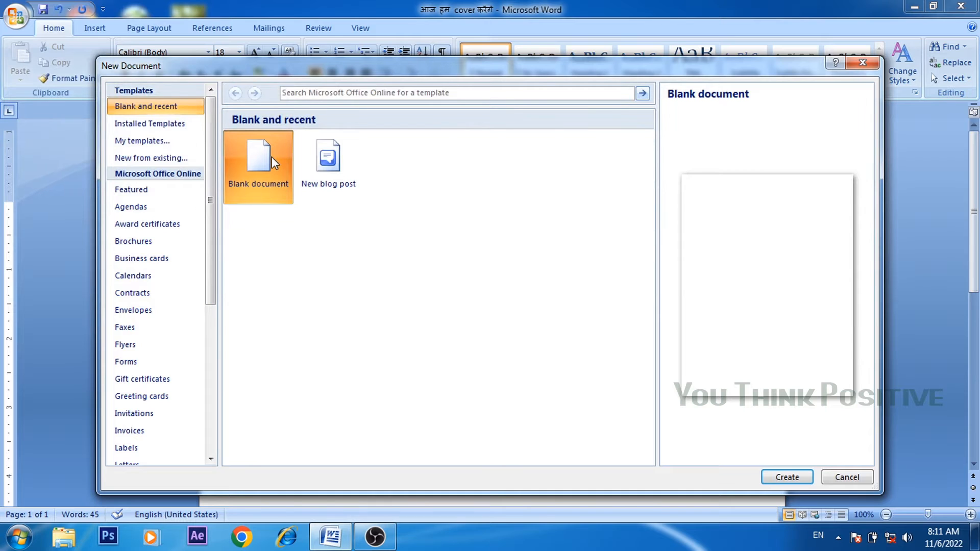
pyautogui.doubleClick(272, 158)
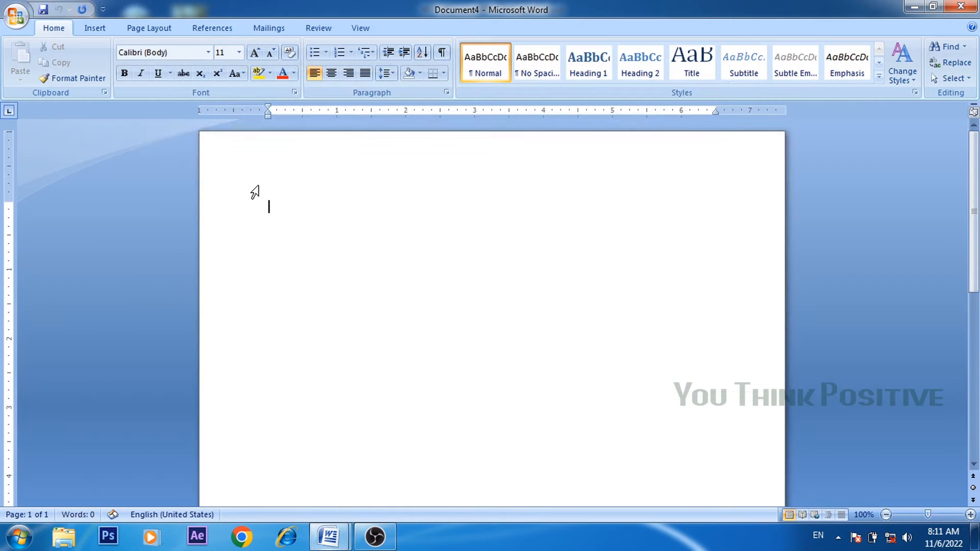
pyautogui.click(238, 52)
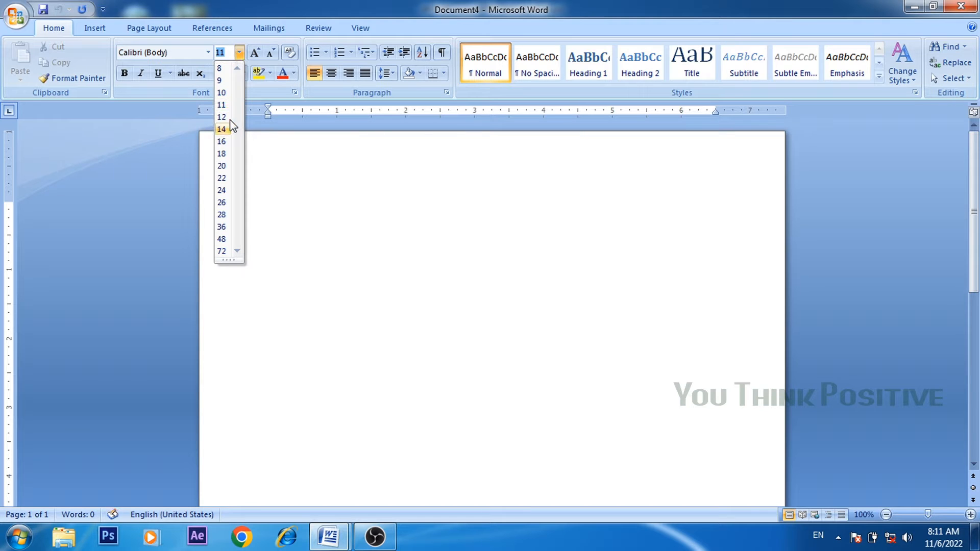
pyautogui.click(223, 142)
pyautogui.click(254, 52)
# Step: Write "Microsoft office is a word processing program. Microsoft word was first started by the Microsoft Company in 1989.", accepting the grammar suggestion for "Company"
pyautogui.write('Microsoft office is a')
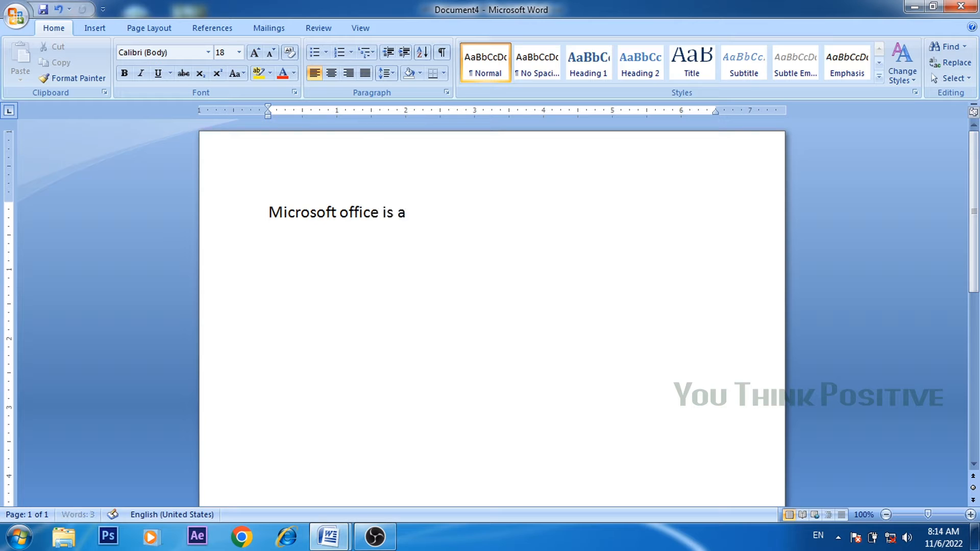
pyautogui.write(' word processing program')
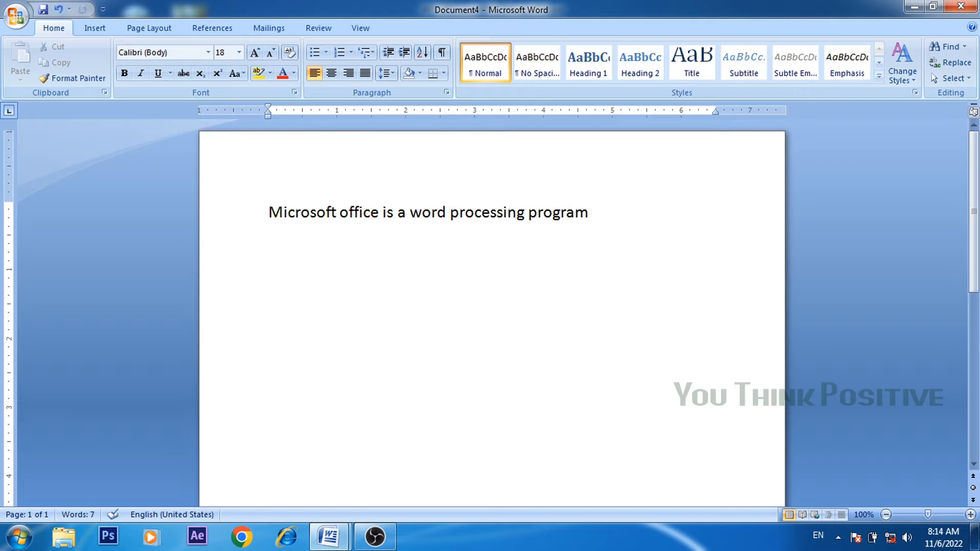
pyautogui.write('. Microsoft word was ')
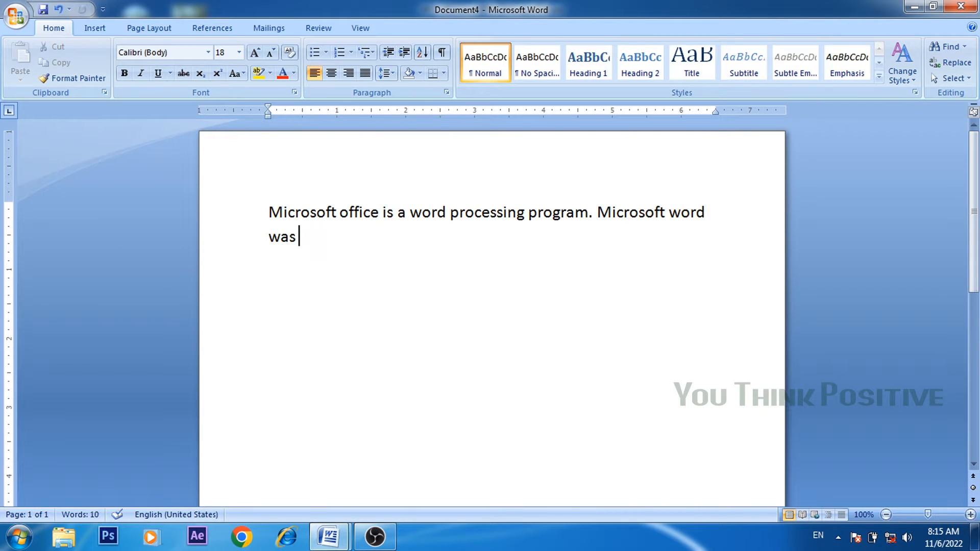
pyautogui.write('first started by ')
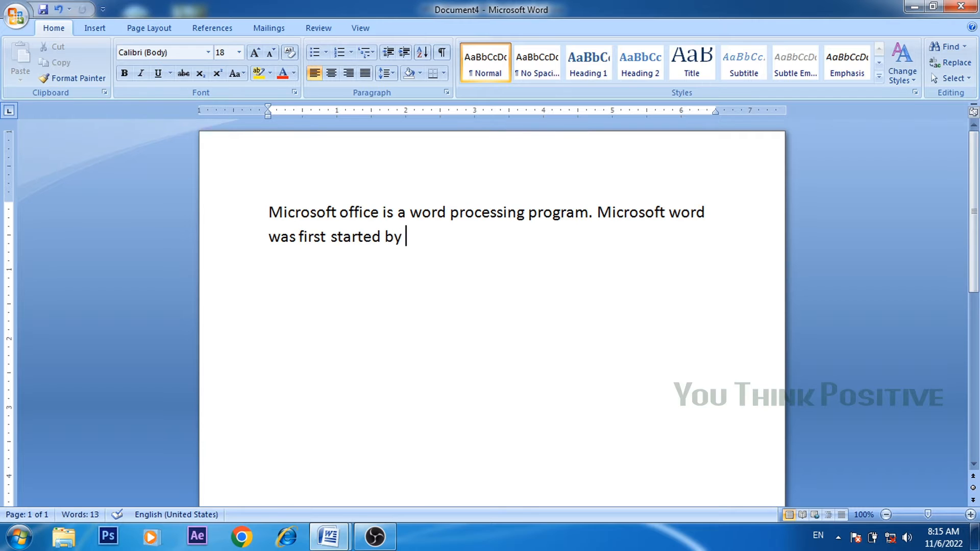
pyautogui.write('the Microsoft company in 1989.')
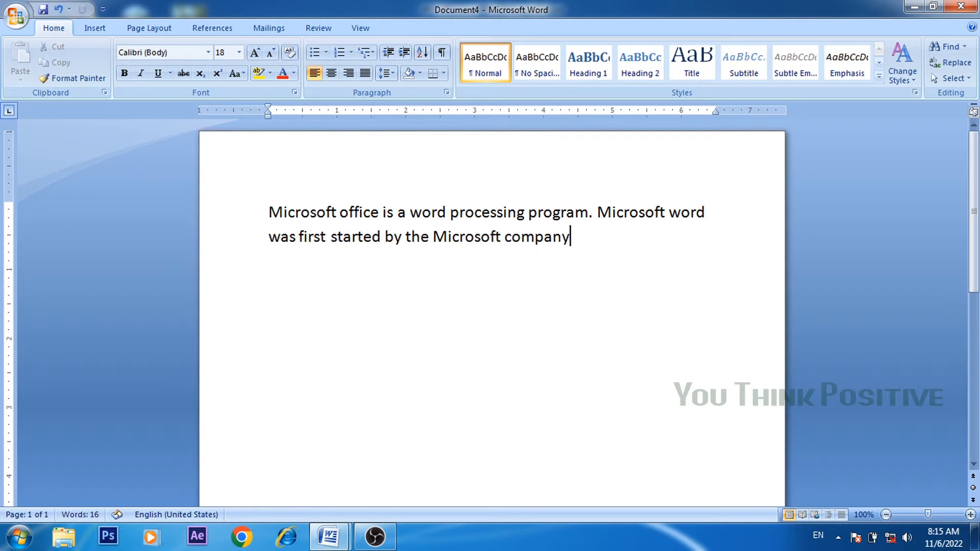
pyautogui.rightClick(545, 245)
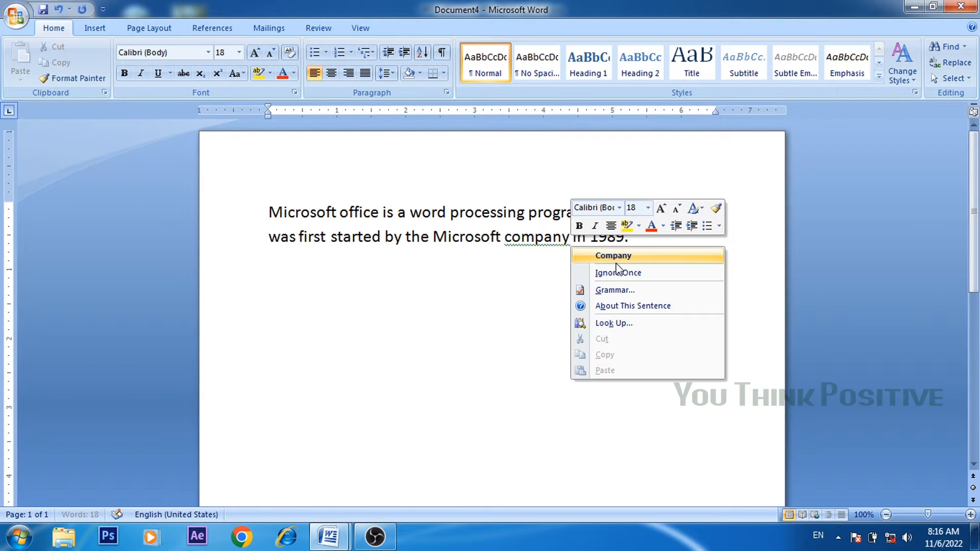
pyautogui.click(638, 250)
# Step: Add a new paragraph reading "Its first edition was released in 1990."
pyautogui.press('Return')
pyautogui.write('Its')
pyautogui.press('BackSpace')
pyautogui.press('BackSpace')
pyautogui.press('BackSpace')
pyautogui.write('Its first edition was rele')
pyautogui.press('BackSpace')
pyautogui.press('BackSpace')
pyautogui.press('BackSpace')
pyautogui.press('BackSpace')
pyautogui.write('released in 1990.')
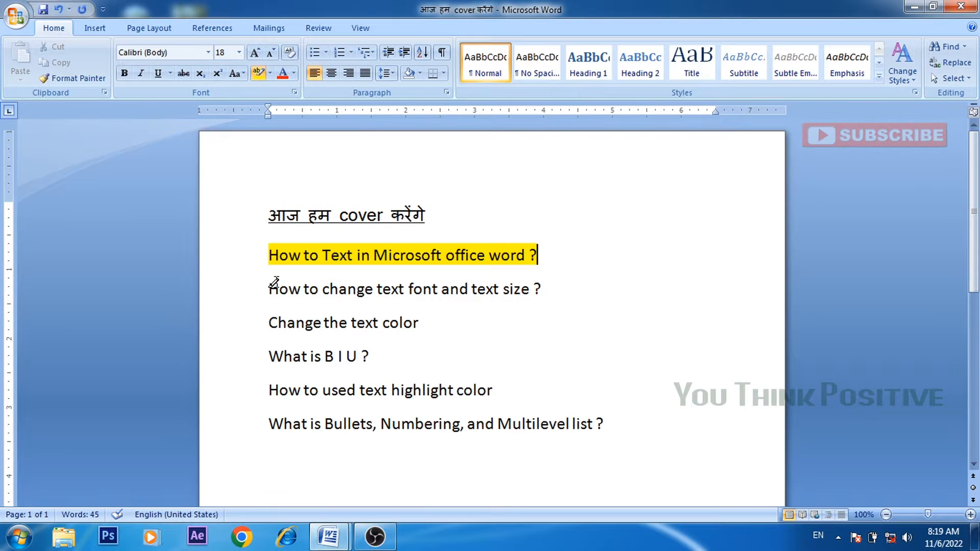
# Step: Highlight the topic "How to change text font and text size ?" in yellow in the lesson outline document
pyautogui.moveTo(270, 287)
pyautogui.mouseDown()
pyautogui.moveTo(465, 309)
pyautogui.moveTo(577, 307)
pyautogui.mouseUp()
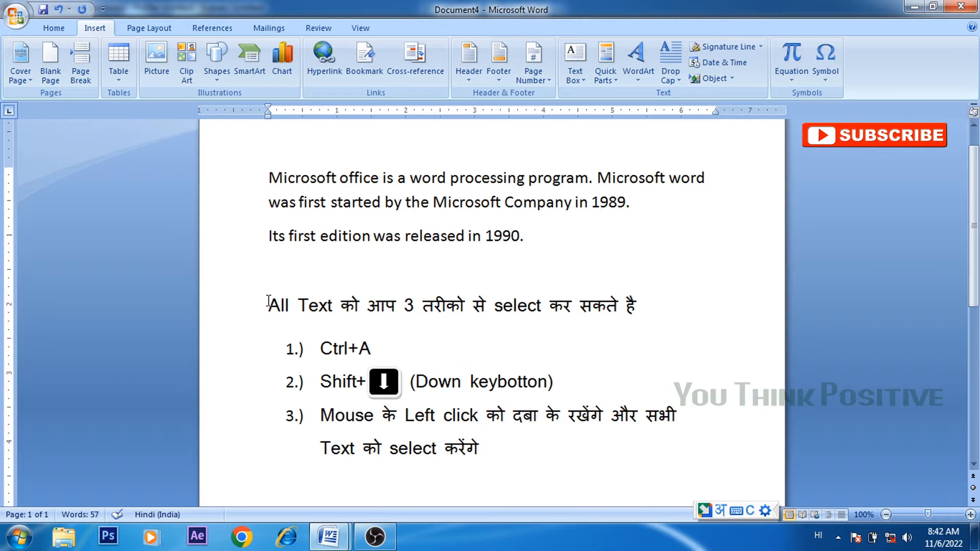
# Step: Select the whole Hindi note with its three numbered methods of selecting text, in Document4
pyautogui.moveTo(268, 306); pyautogui.dragTo(532, 456)
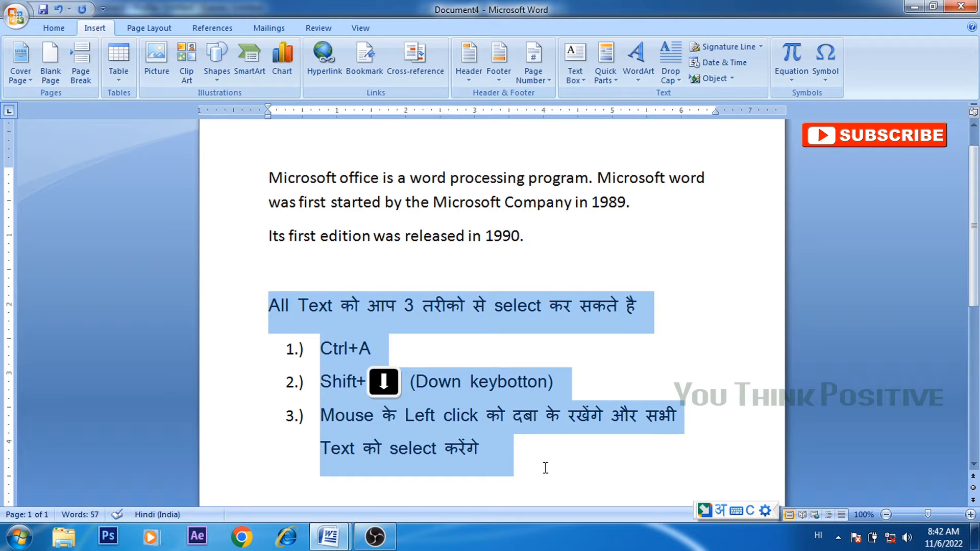
pyautogui.moveTo(547, 468); pyautogui.dragTo(548, 468)
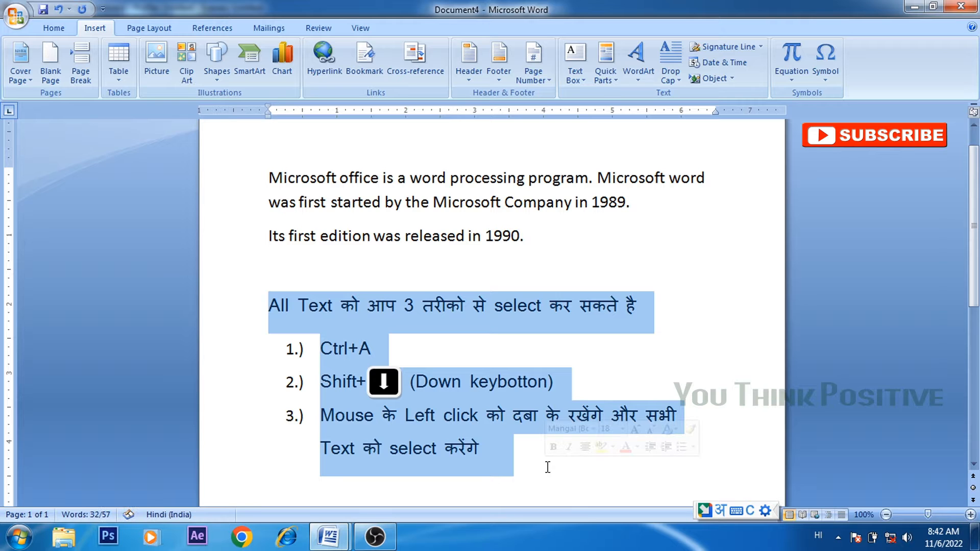
# Step: Change the font of the two English paragraphs about Microsoft Word to Forte
pyautogui.moveTo(269, 210); pyautogui.dragTo(540, 286)
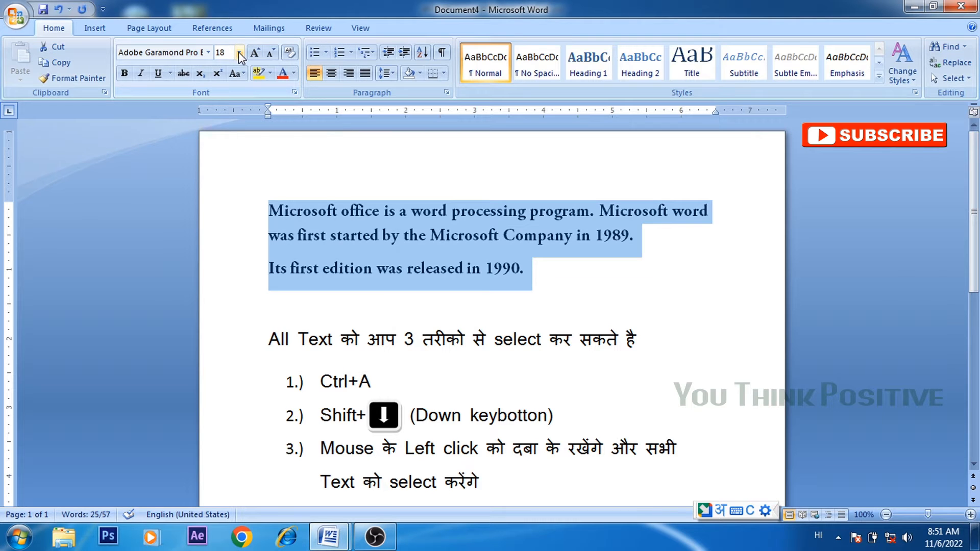
pyautogui.click(208, 52)
pyautogui.scroll(-5, 186, 200)
pyautogui.scroll(-10, 186, 200)
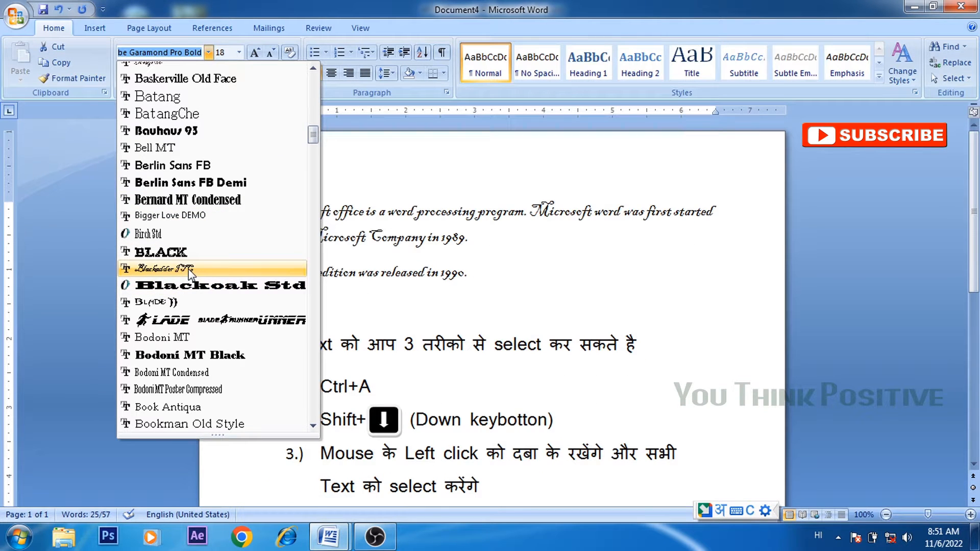
pyautogui.scroll(-5, 189, 270)
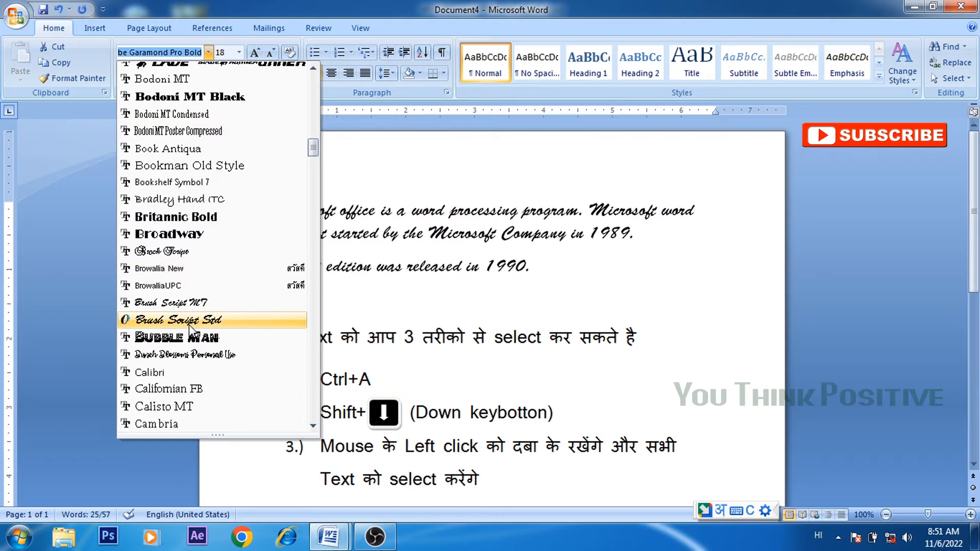
pyautogui.scroll(-13, 189, 324)
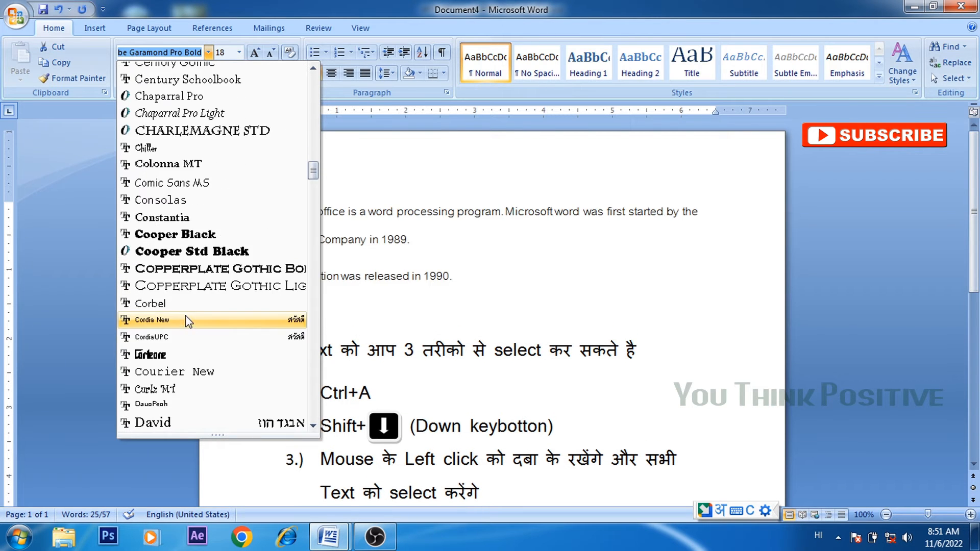
pyautogui.scroll(-5, 189, 312)
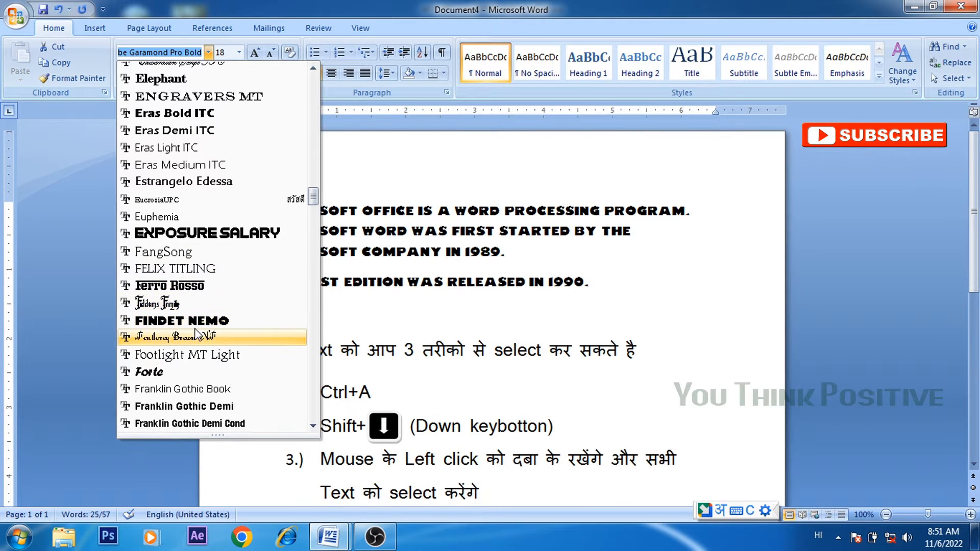
pyautogui.click(178, 372)
pyautogui.click(304, 242)
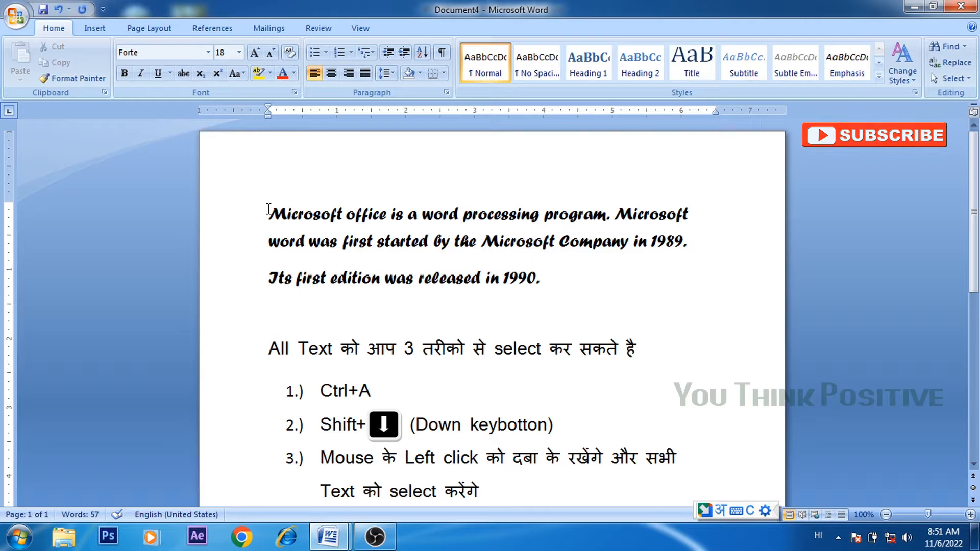
# Step: Shrink the font size of the two English paragraphs to 11
pyautogui.moveTo(270, 213); pyautogui.dragTo(550, 277)
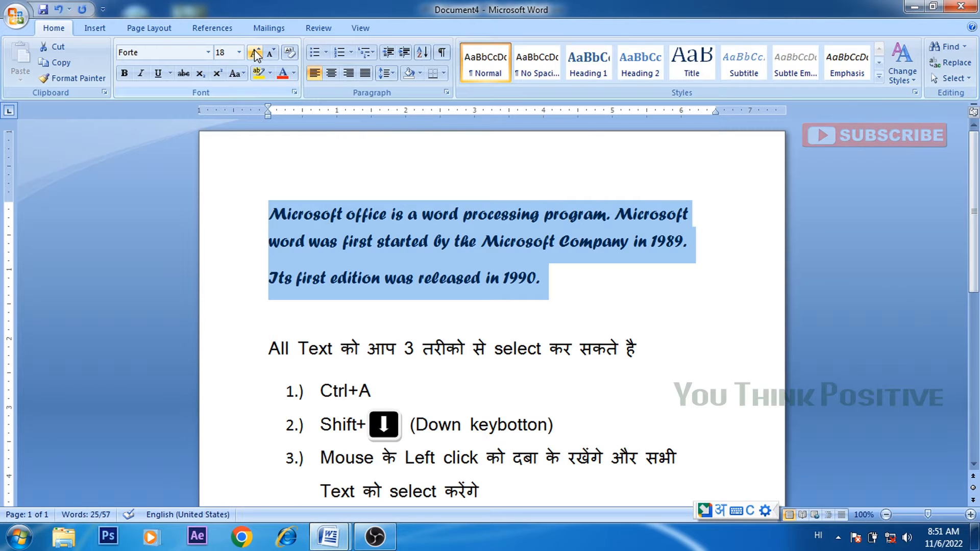
pyautogui.click(271, 53)
pyautogui.click(272, 54)
pyautogui.click(272, 53)
pyautogui.click(272, 53)
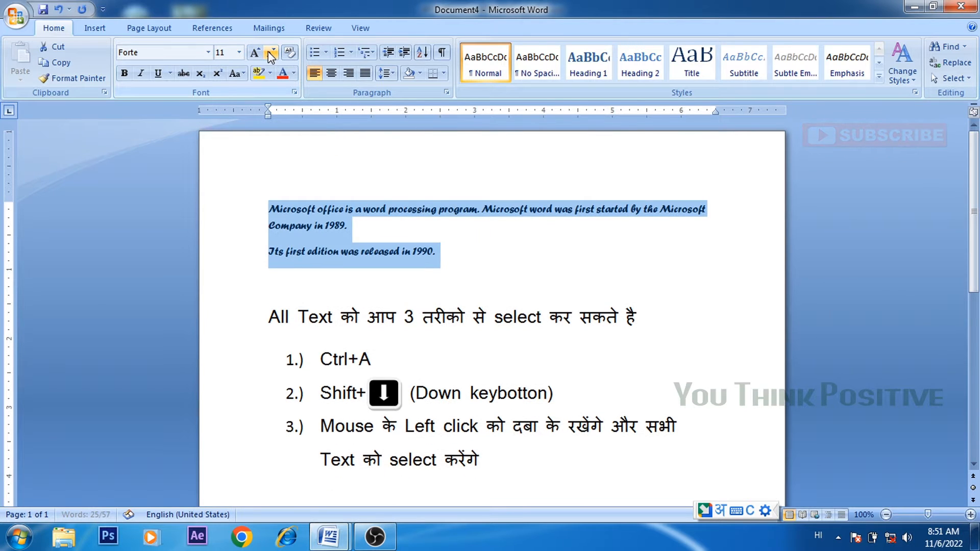
# Step: Enlarge the font size of the two English paragraphs to 20
pyautogui.click(254, 53)
pyautogui.click(255, 54)
pyautogui.click(255, 53)
pyautogui.click(255, 53)
pyautogui.click(255, 53)
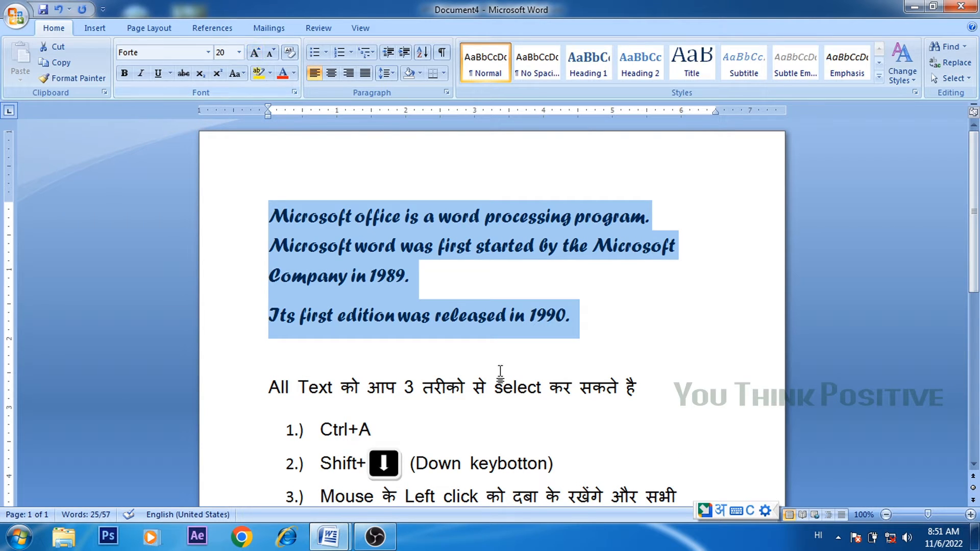
pyautogui.click(594, 327)
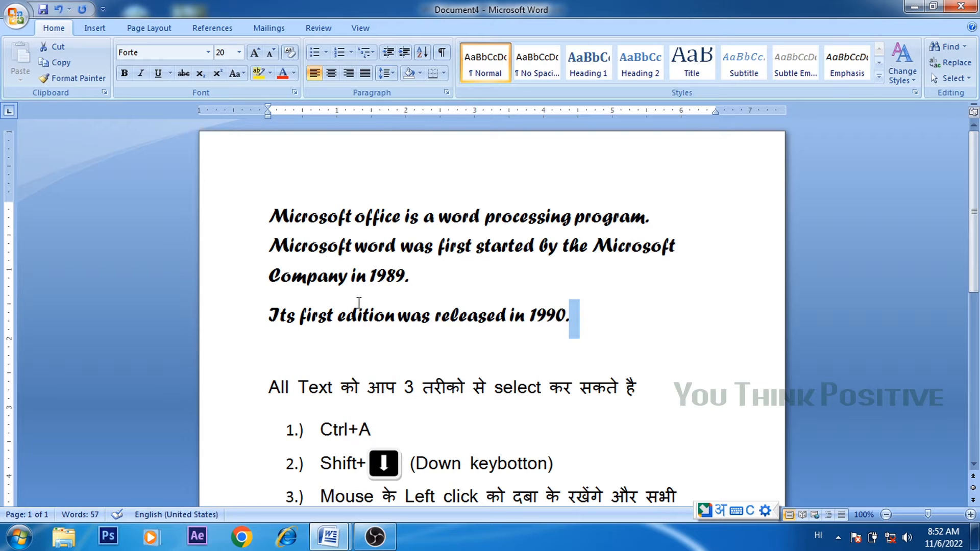
pyautogui.scroll(-1, 340, 288)
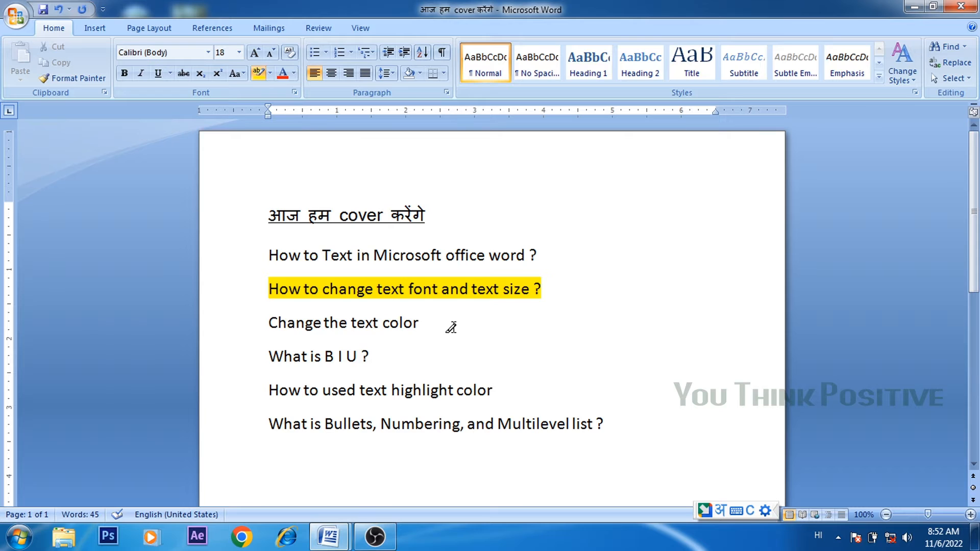
# Step: Highlight the topic "Change the text color" in yellow in the lesson outline document
pyautogui.moveTo(266, 323); pyautogui.dragTo(447, 329)
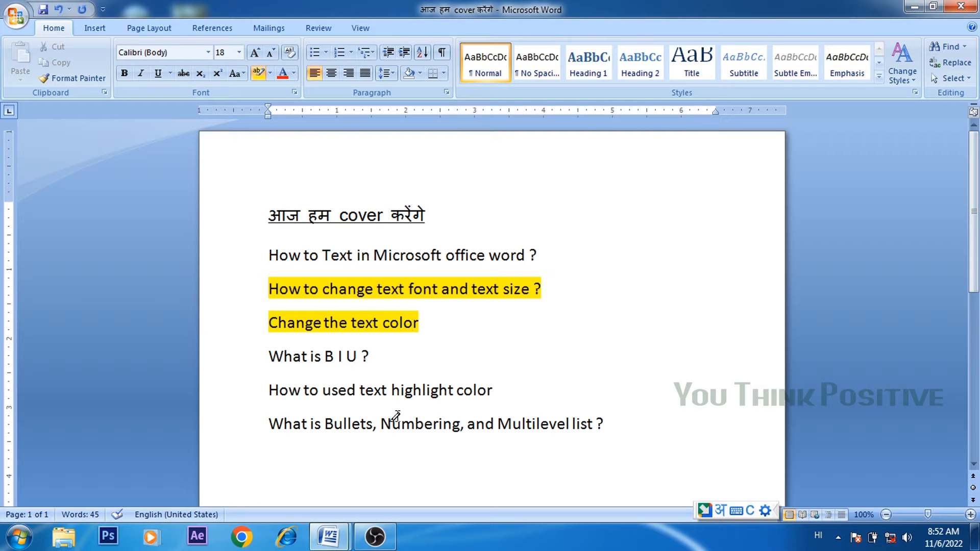
# Step: Return to Document4 and set the text color of the two English paragraphs to the standard dark blue
pyautogui.moveTo(331, 541)
pyautogui.click(408, 462)
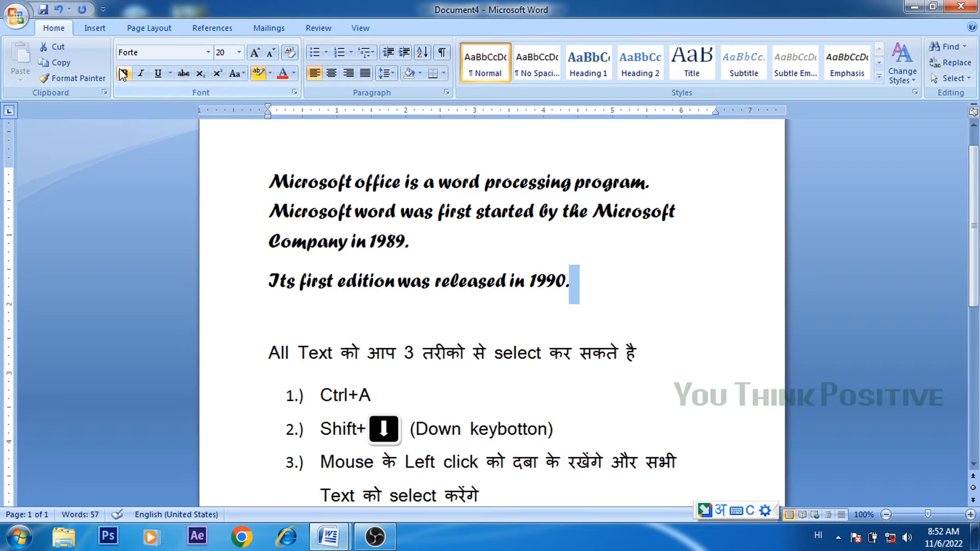
pyautogui.moveTo(269, 180); pyautogui.dragTo(587, 301)
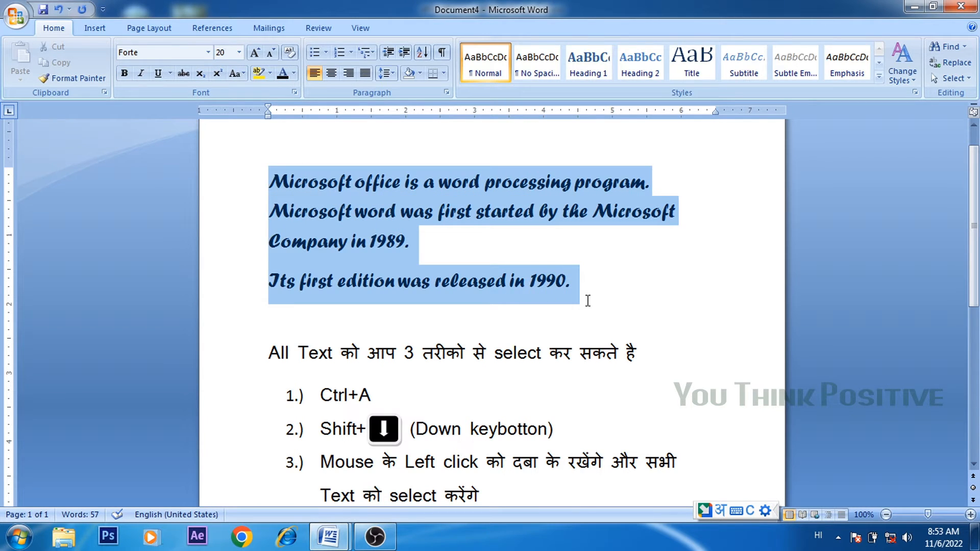
pyautogui.click(294, 73)
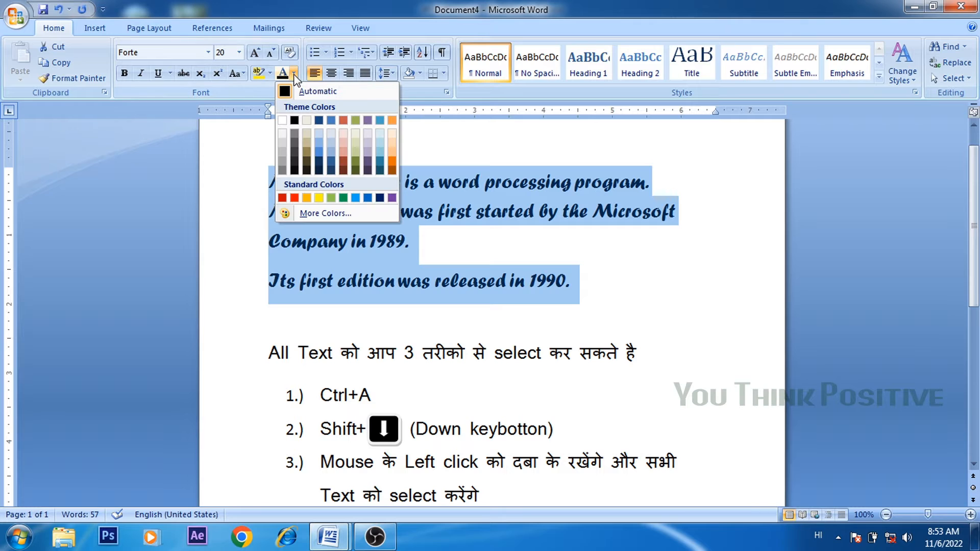
pyautogui.click(380, 198)
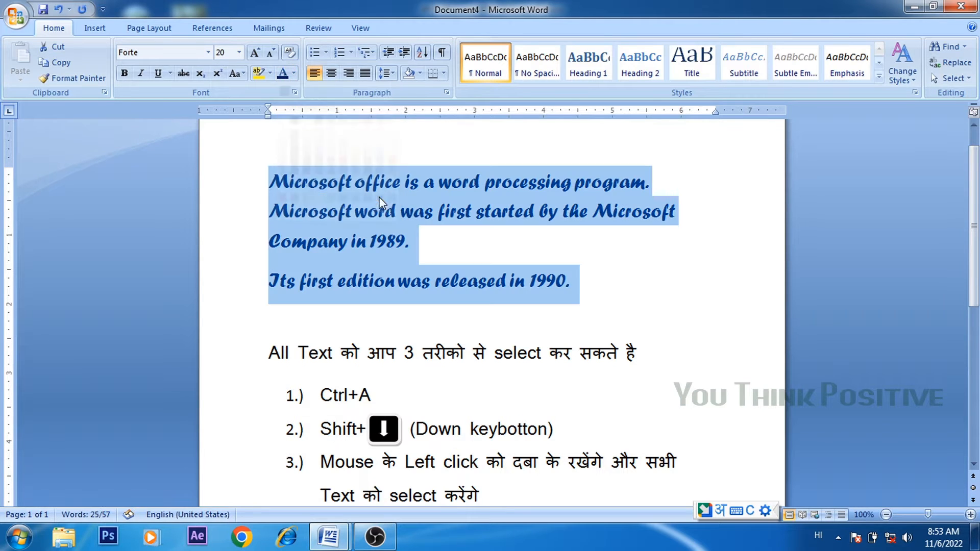
pyautogui.click(609, 280)
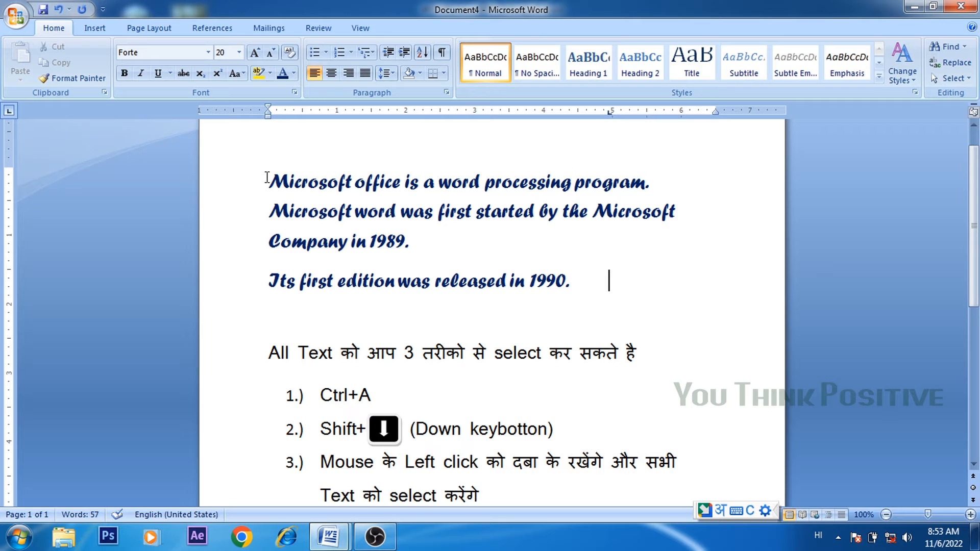
# Step: Set the text color of the two English paragraphs to the standard red
pyautogui.moveTo(271, 176); pyautogui.dragTo(571, 284)
pyautogui.click(295, 73)
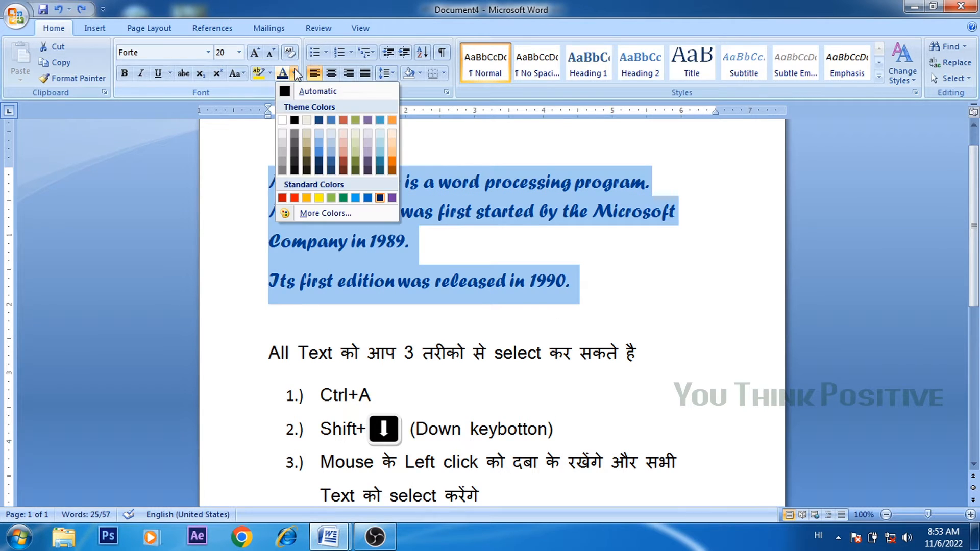
pyautogui.click(295, 197)
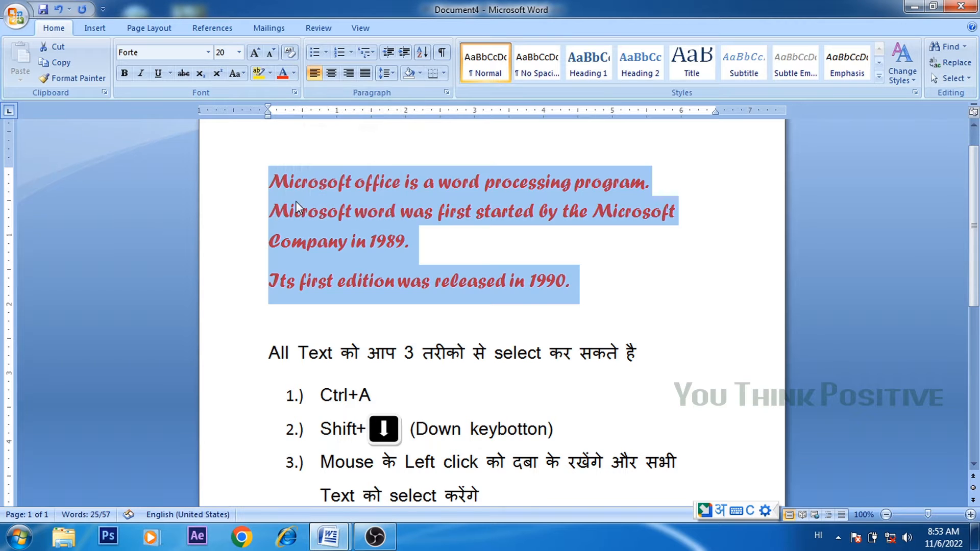
pyautogui.click(439, 243)
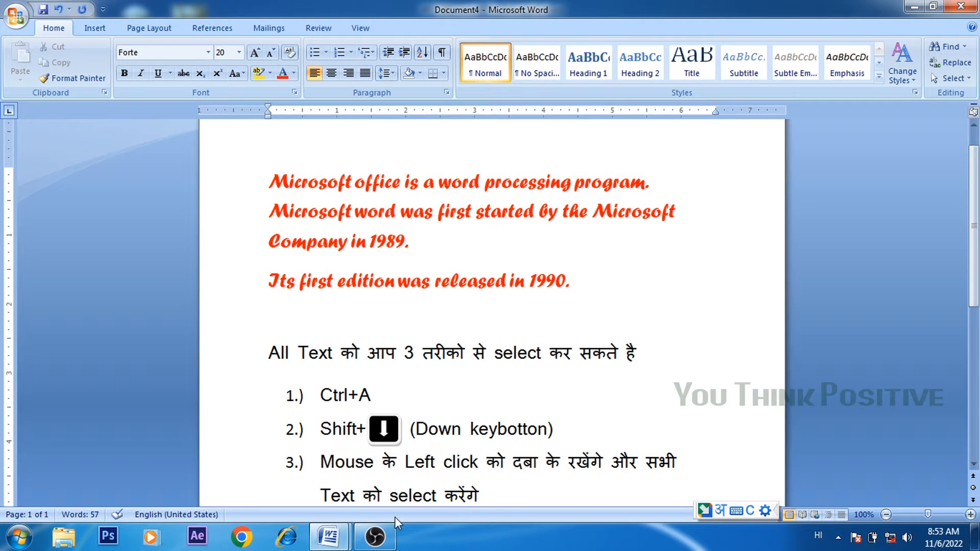
# Step: Switch to the lesson outline document and highlight the topic "What is B I U ?" in yellow
pyautogui.moveTo(329, 536)
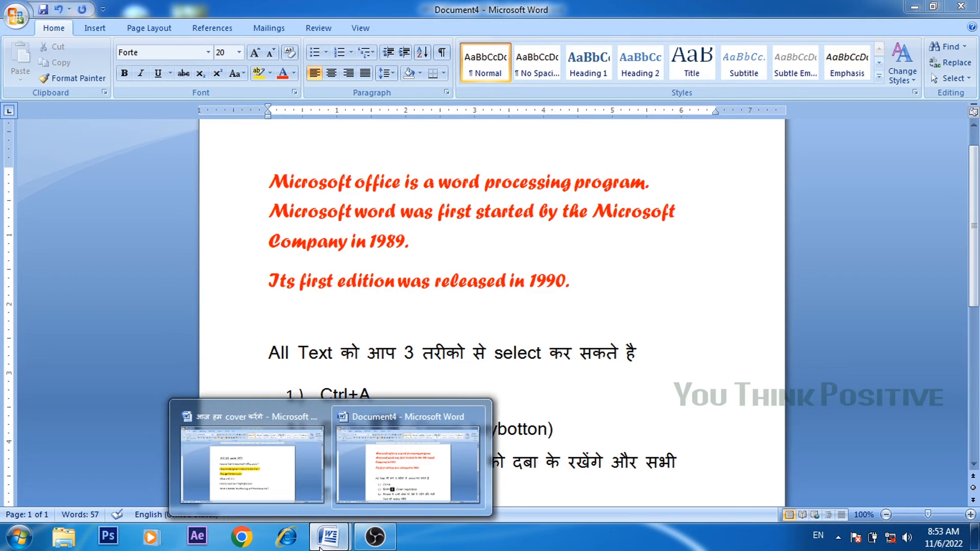
pyautogui.click(240, 485)
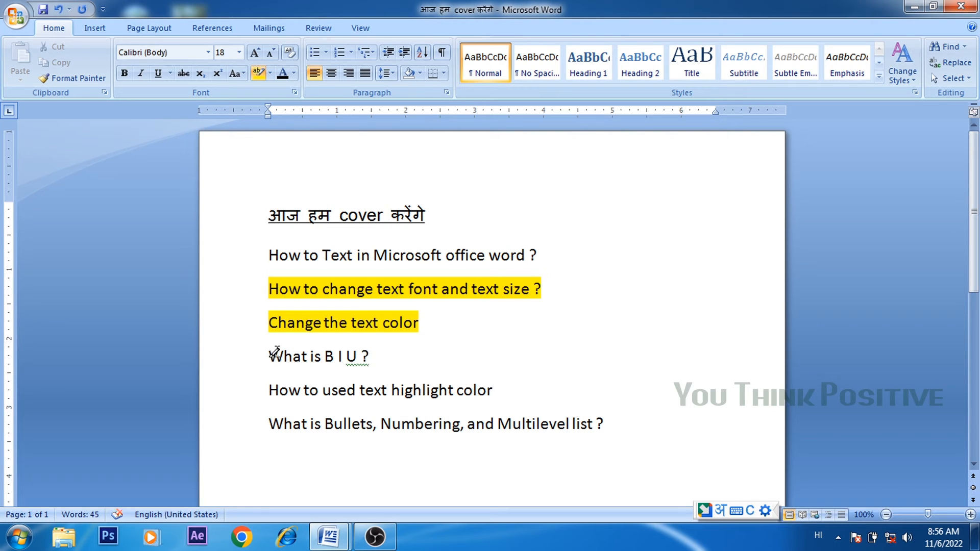
pyautogui.moveTo(268, 353); pyautogui.dragTo(387, 353)
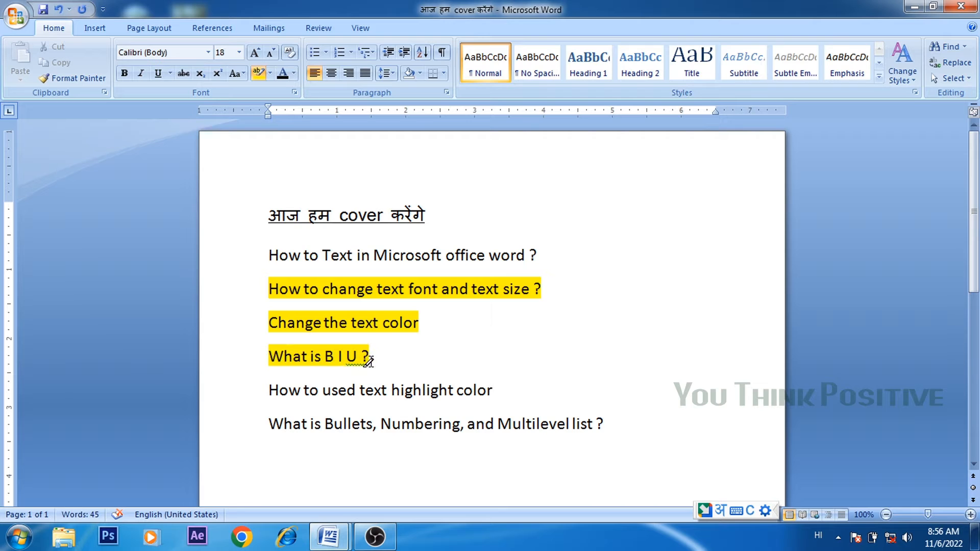
pyautogui.click(124, 73)
# Step: Return to Document4 and turn bold on and off twice for the two English paragraphs
pyautogui.click(330, 536)
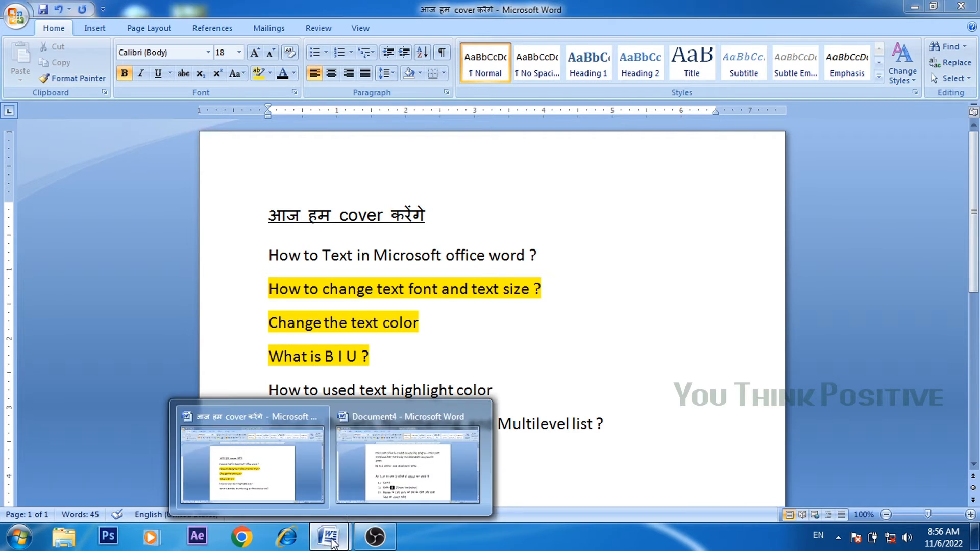
pyautogui.click(377, 482)
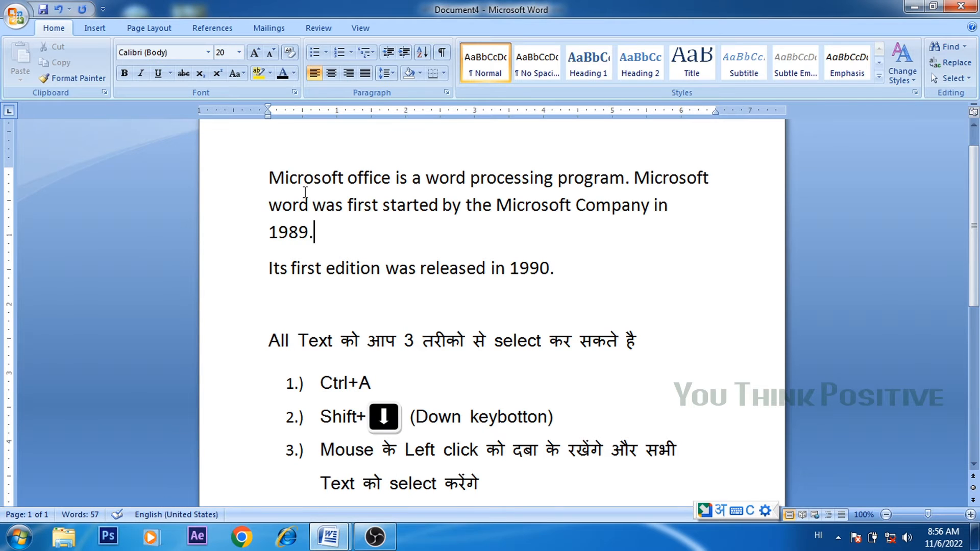
pyautogui.moveTo(268, 178); pyautogui.dragTo(562, 285)
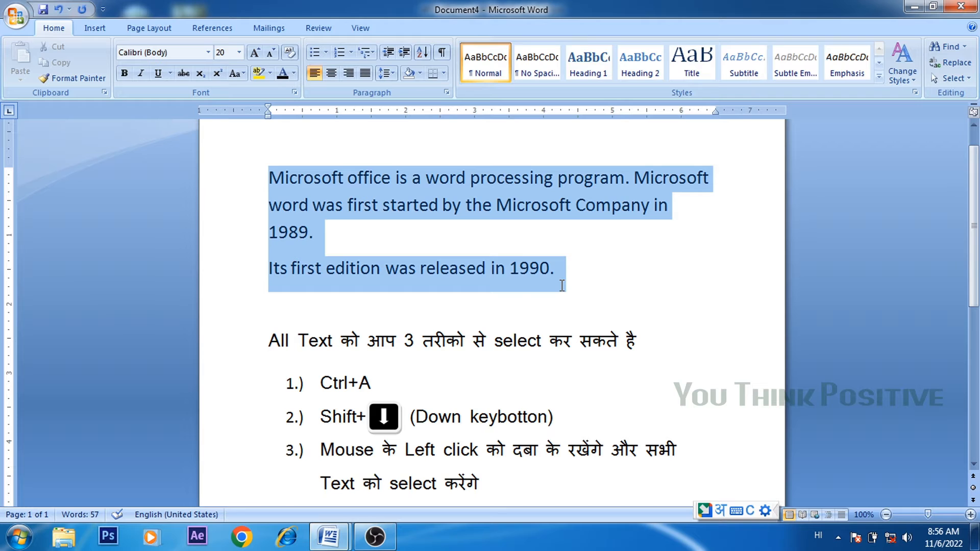
pyautogui.click(125, 75)
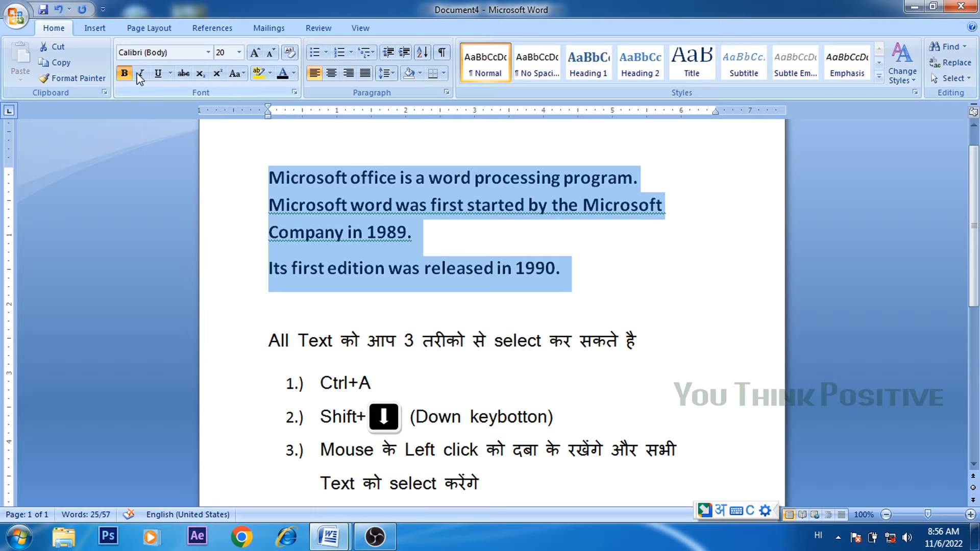
pyautogui.click(126, 74)
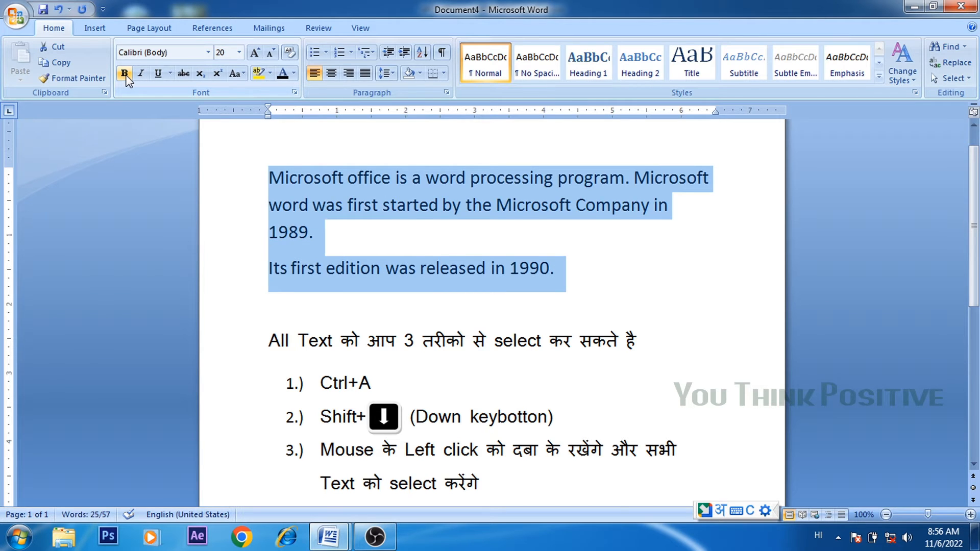
pyautogui.click(124, 75)
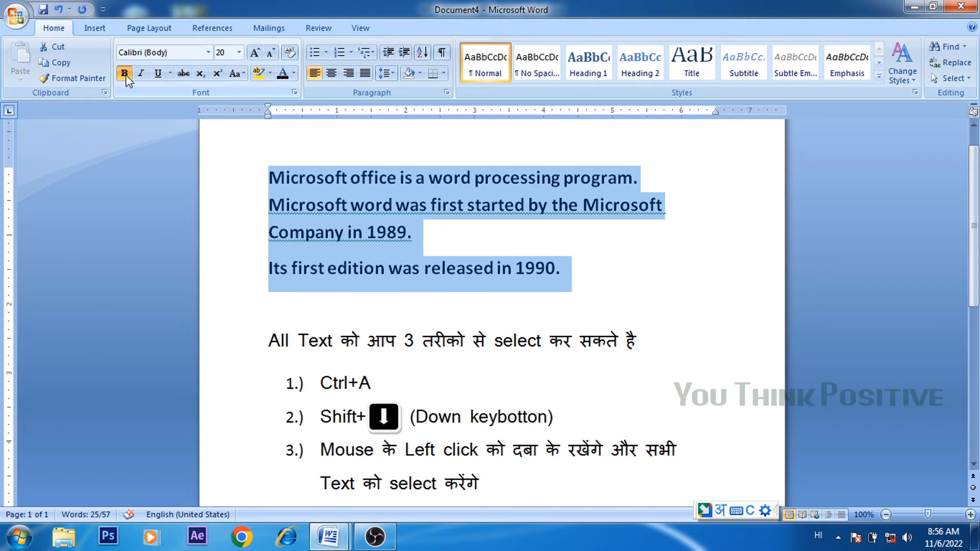
pyautogui.click(125, 75)
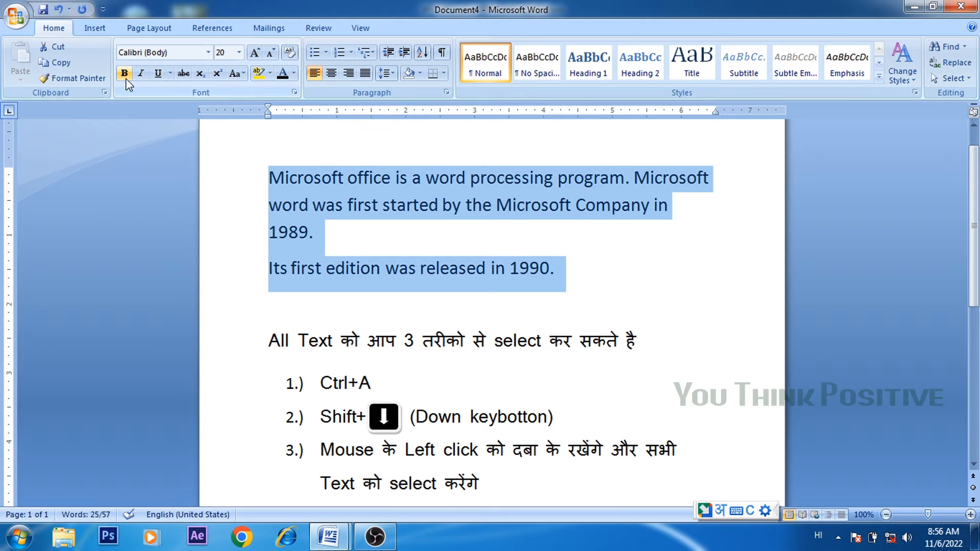
# Step: Turn italic on and off twice for the two English paragraphs
pyautogui.click(142, 74)
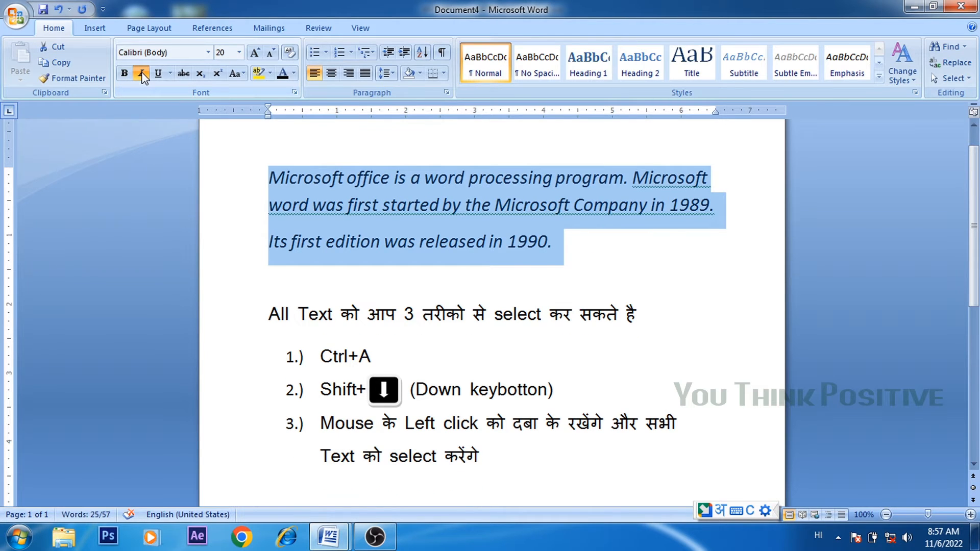
pyautogui.click(142, 74)
pyautogui.click(142, 74)
pyautogui.click(142, 75)
# Step: Try underline on the two English paragraphs, and combine it with bold and italic
pyautogui.click(159, 74)
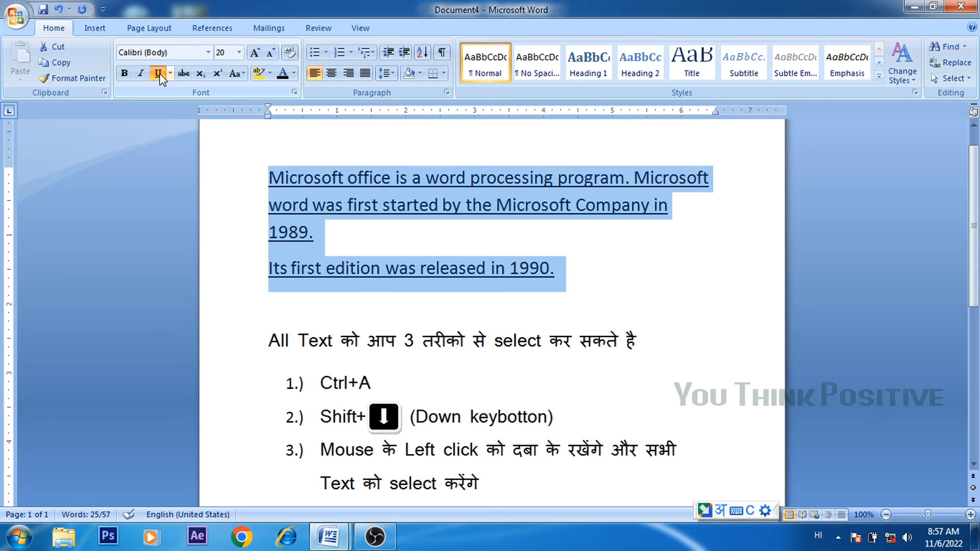
pyautogui.click(161, 76)
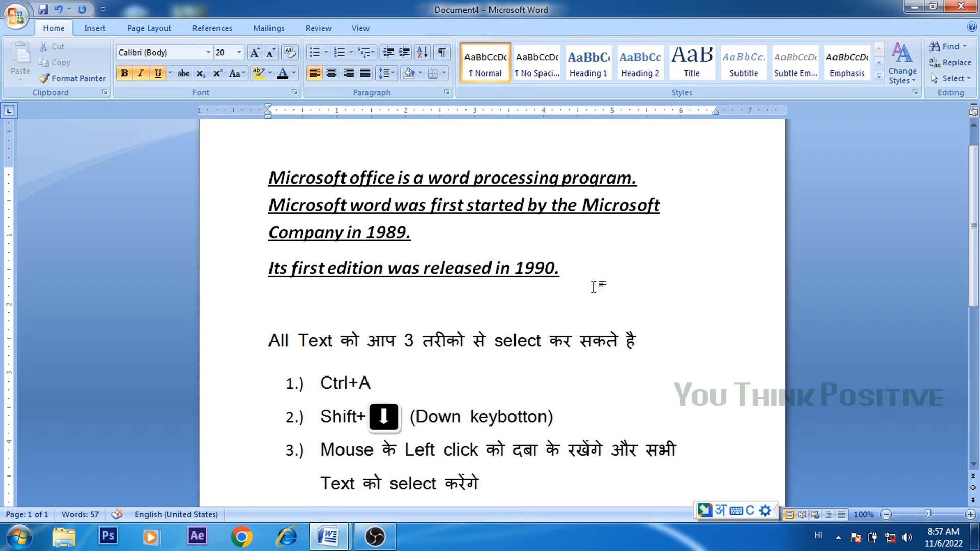
pyautogui.tripleClick(266, 169)
pyautogui.moveTo(424, 268); pyautogui.dragTo(553, 307)
pyautogui.click(604, 302)
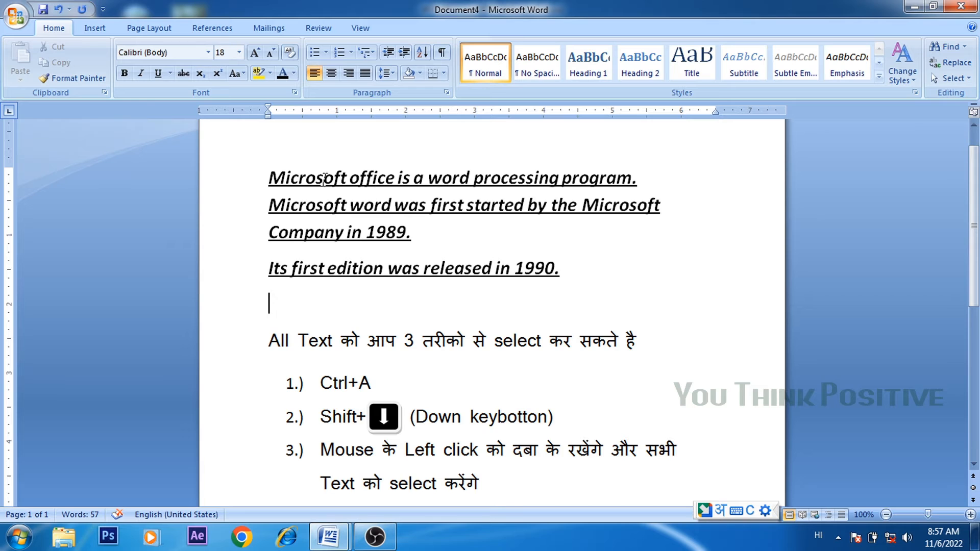
# Step: Remove bold, italic and underline from the two English paragraphs
pyautogui.moveTo(269, 177); pyautogui.dragTo(564, 284)
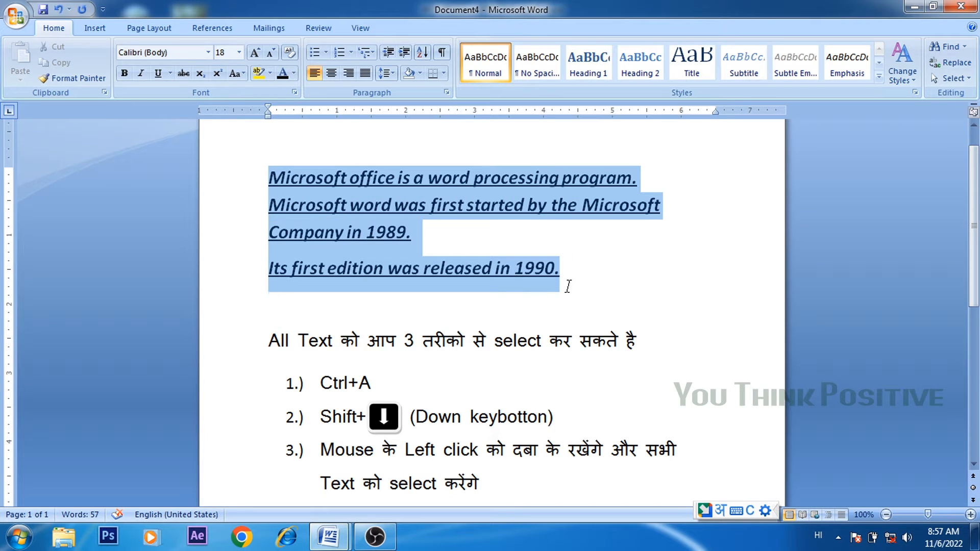
pyautogui.click(124, 75)
pyautogui.click(141, 74)
pyautogui.click(158, 73)
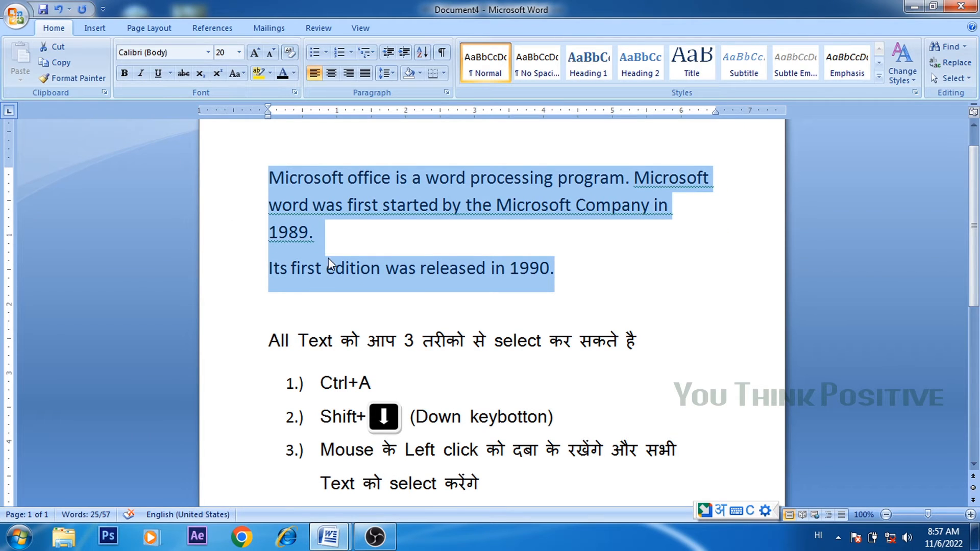
pyautogui.click(331, 242)
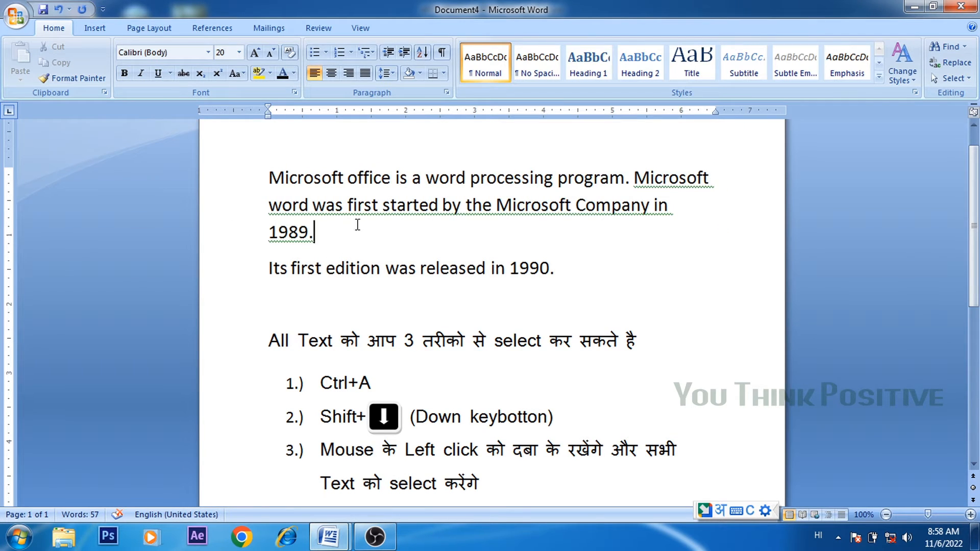
pyautogui.rightClick(378, 217)
pyautogui.click(391, 243)
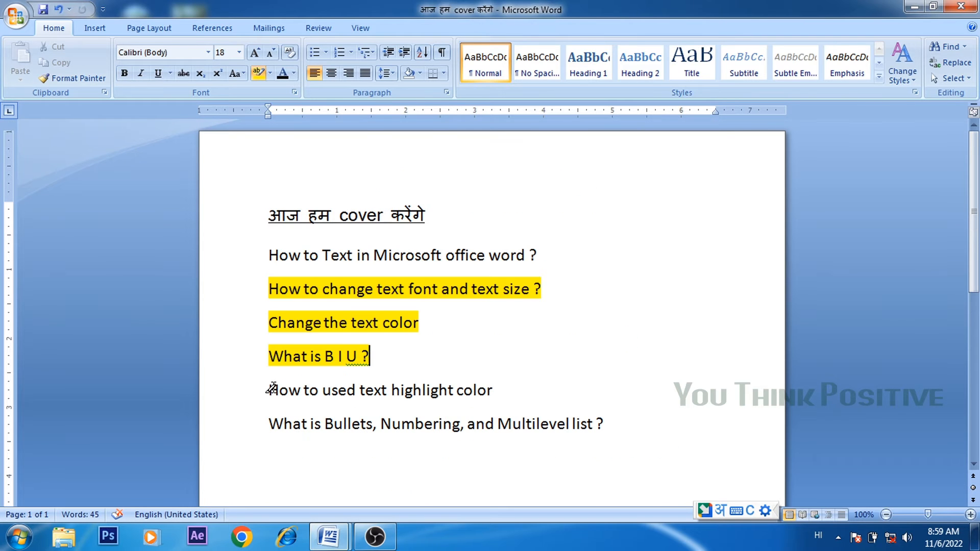
# Step: Highlight the topic "How to used text highlight color" in yellow in the lesson outline document and stop highlighting
pyautogui.moveTo(266, 389); pyautogui.dragTo(498, 387)
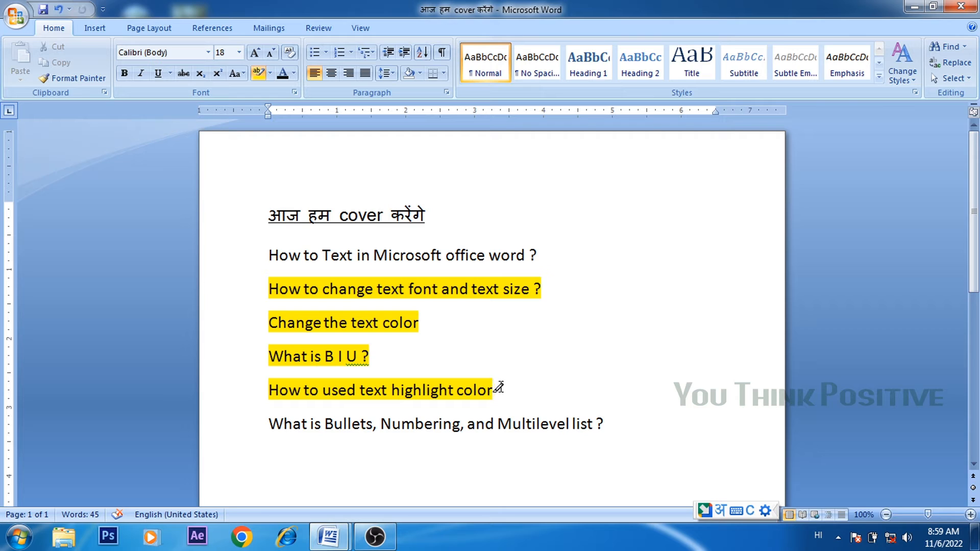
pyautogui.click(259, 75)
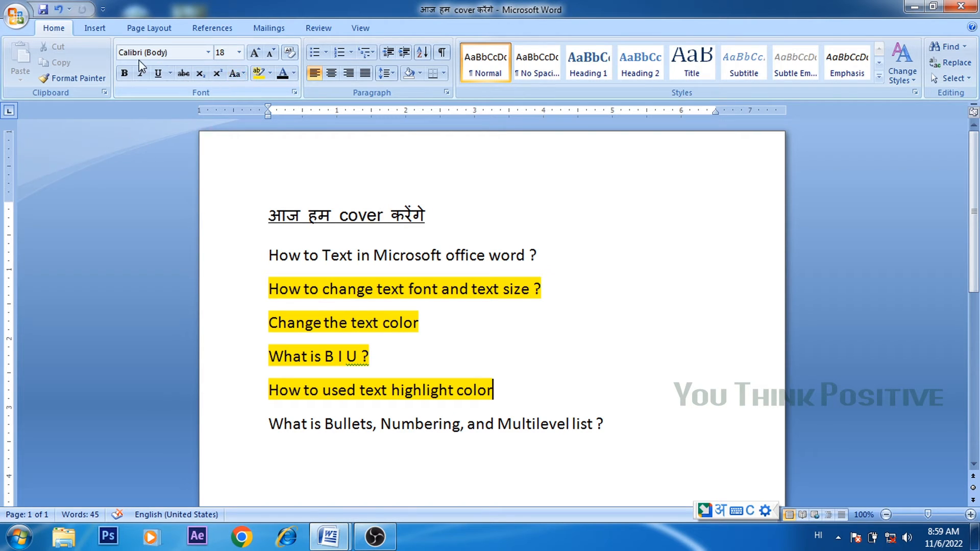
pyautogui.click(123, 76)
# Step: Highlight the two English paragraphs in the Microaa document in yellow
pyautogui.click(306, 182)
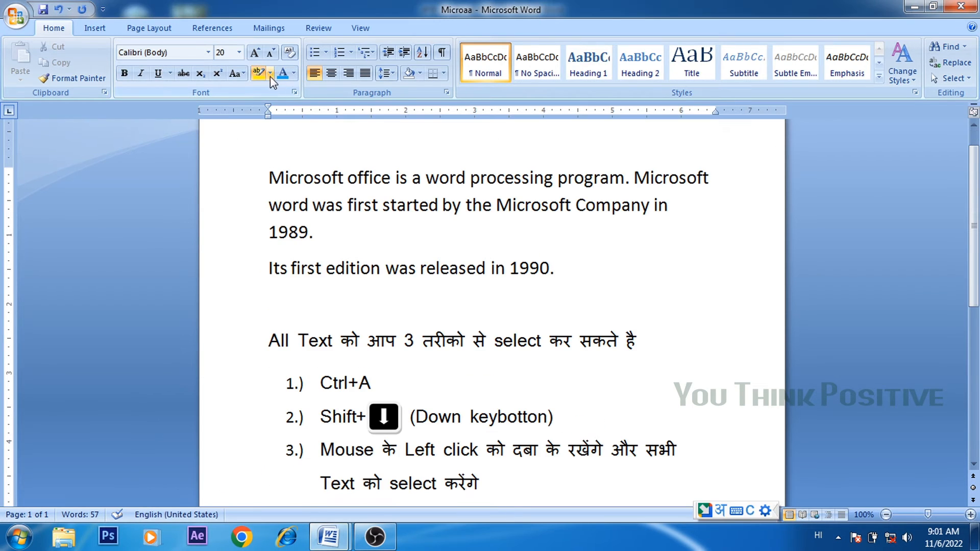
pyautogui.click(270, 74)
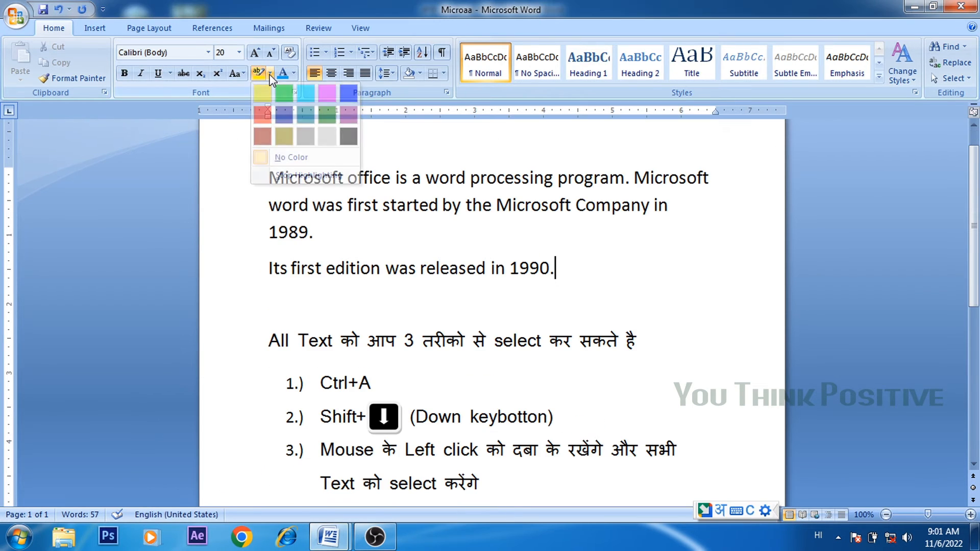
pyautogui.click(269, 75)
pyautogui.click(268, 95)
pyautogui.moveTo(269, 179)
pyautogui.mouseDown()
pyautogui.moveTo(403, 207)
pyautogui.moveTo(459, 245)
pyautogui.moveTo(556, 274)
pyautogui.mouseUp()
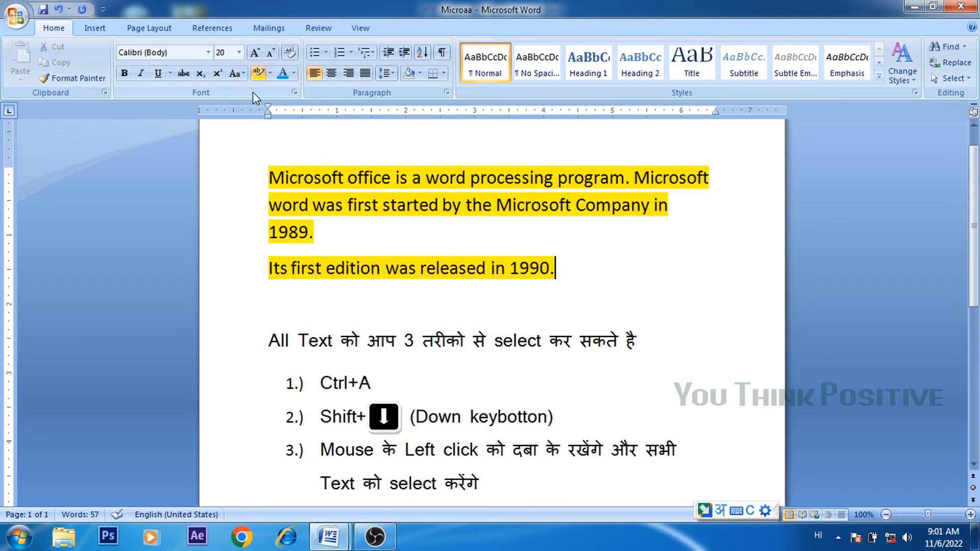
# Step: Change the highlight of the two English paragraphs to turquoise
pyautogui.click(269, 73)
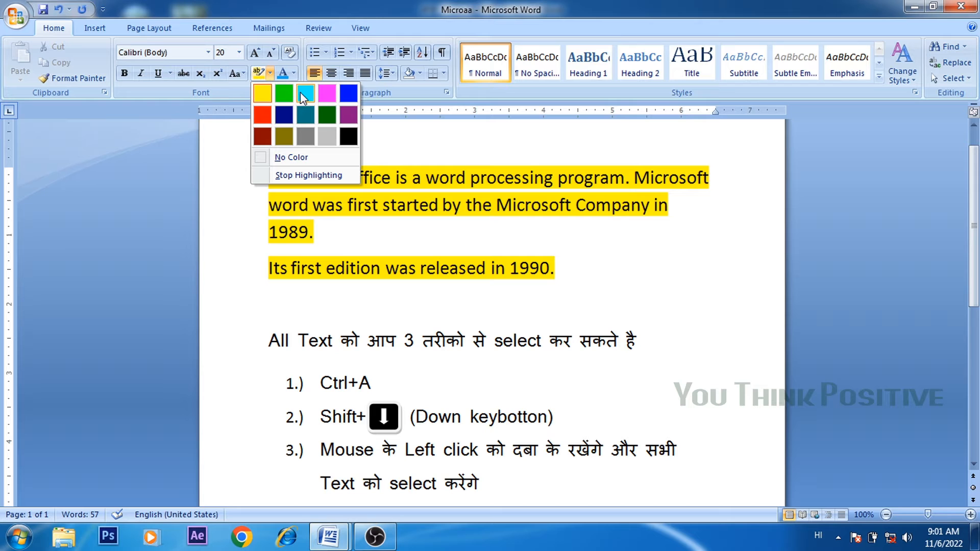
pyautogui.click(263, 93)
pyautogui.moveTo(269, 173)
pyautogui.mouseDown()
pyautogui.moveTo(436, 241)
pyautogui.moveTo(598, 272)
pyautogui.mouseUp()
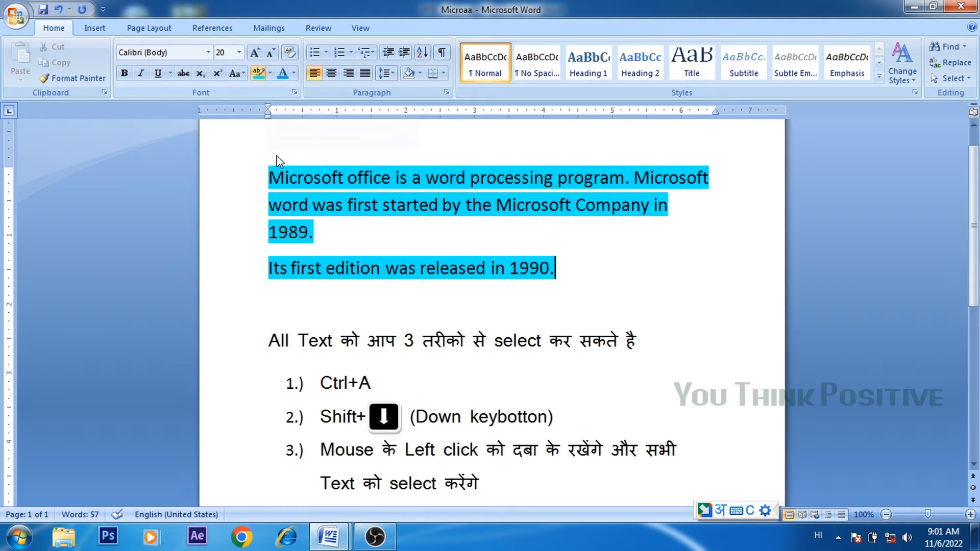
# Step: Remove the highlight from the two English paragraphs and stop highlighting
pyautogui.moveTo(269, 171)
pyautogui.mouseDown()
pyautogui.moveTo(327, 212)
pyautogui.moveTo(450, 250)
pyautogui.moveTo(572, 272)
pyautogui.mouseUp()
pyautogui.click(572, 272)
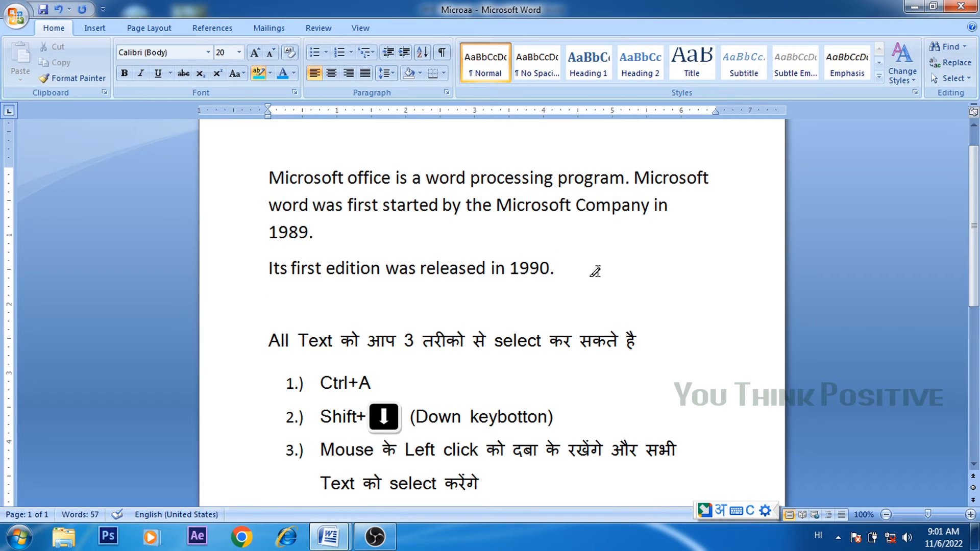
pyautogui.click(265, 79)
# Step: Switch to the lesson outline document and highlight the topic "What is Bullets, Numbering, and Multilevel list ?" in yellow
pyautogui.moveTo(330, 536)
pyautogui.click(321, 462)
pyautogui.scroll(-3, 302, 417)
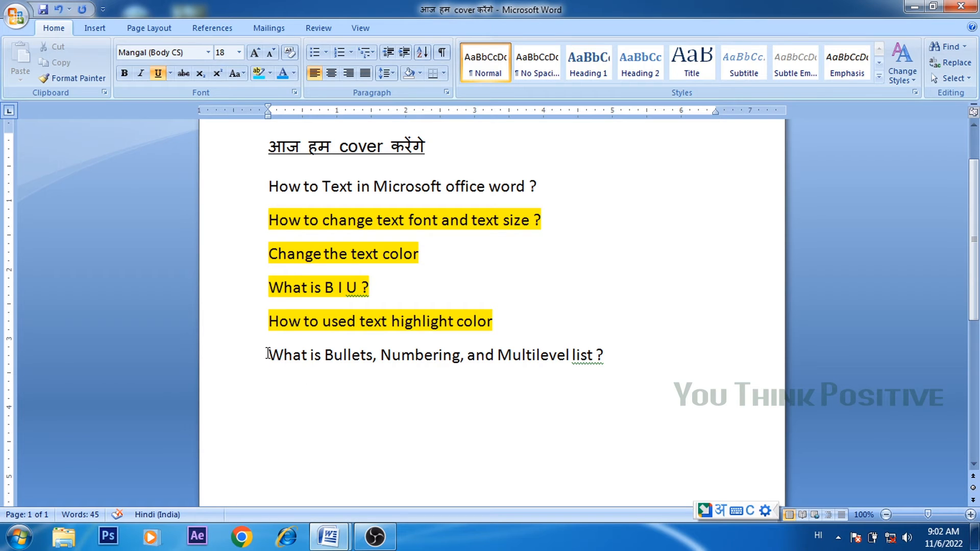
pyautogui.click(259, 77)
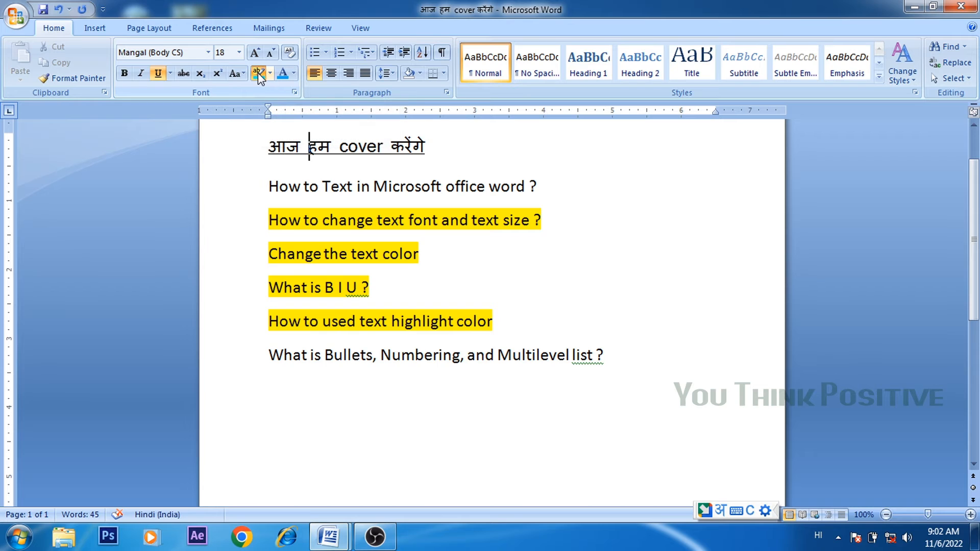
pyautogui.click(269, 75)
pyautogui.click(265, 86)
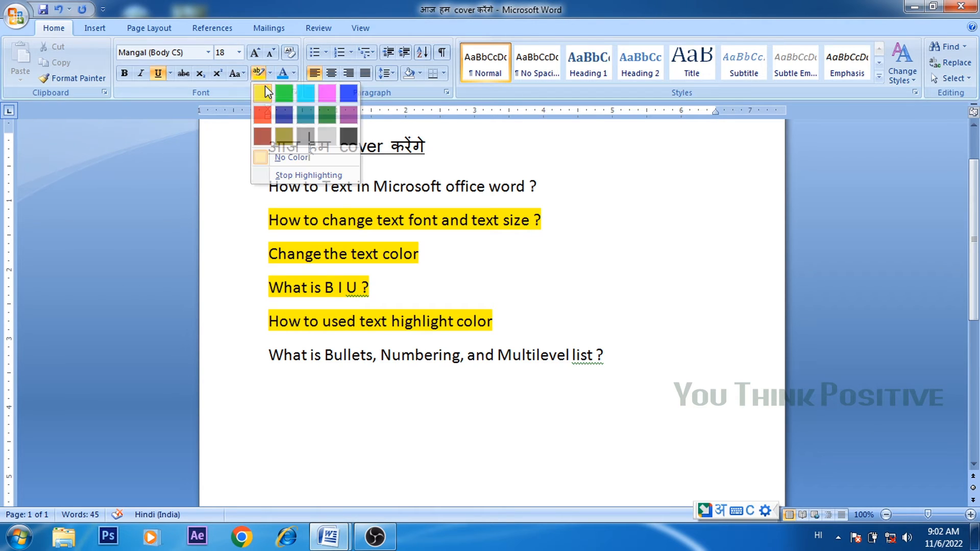
pyautogui.moveTo(269, 357); pyautogui.dragTo(615, 356)
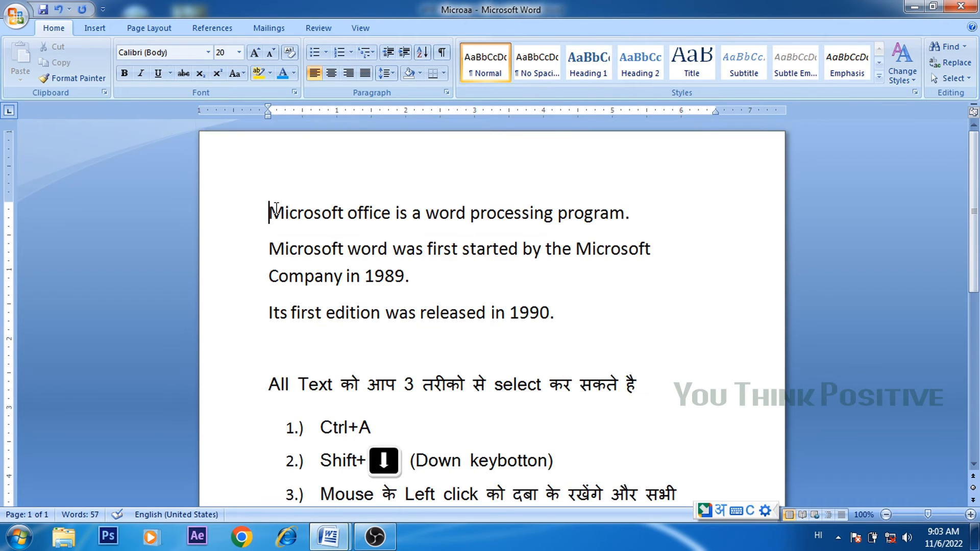
# Step: Return to the Microaa document and format the three English paragraphs as a list with round bullets
pyautogui.moveTo(269, 212); pyautogui.dragTo(575, 316)
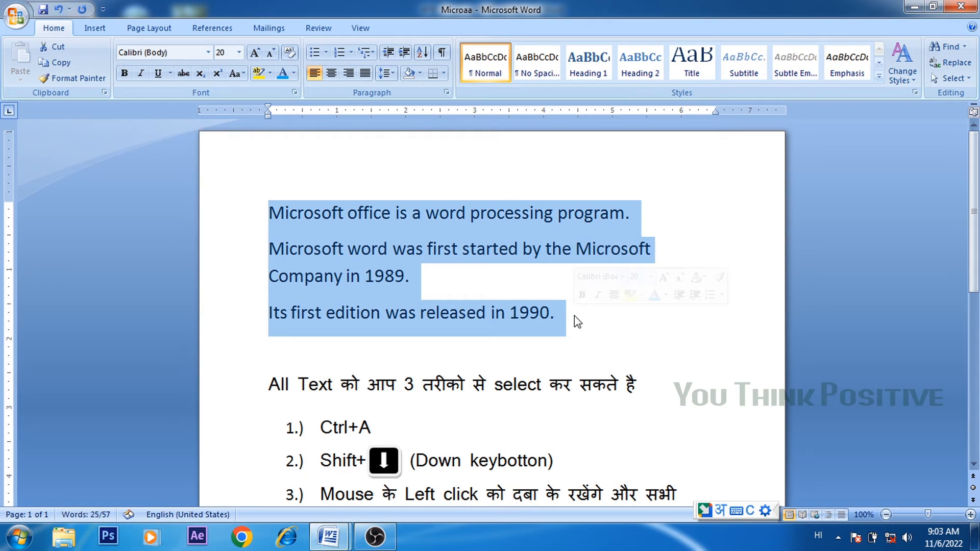
pyautogui.click(315, 54)
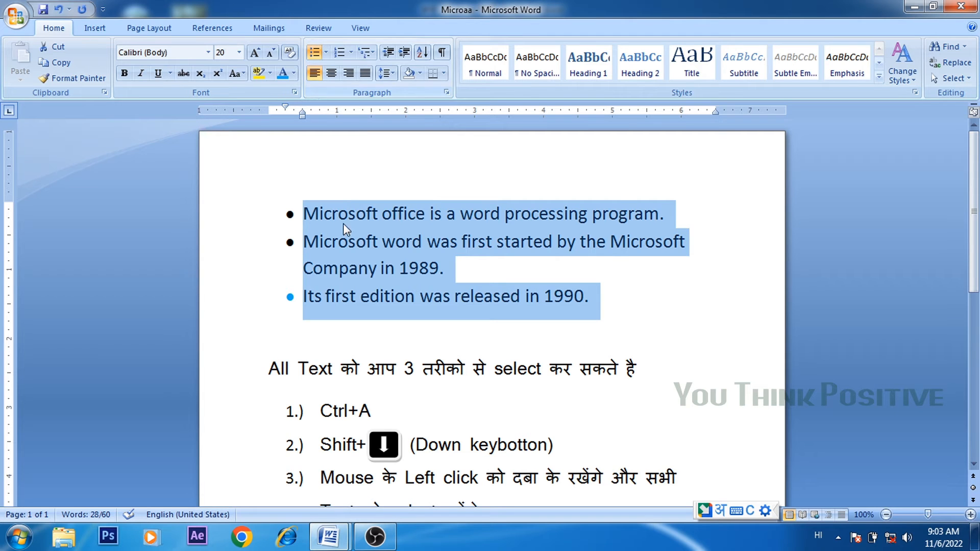
# Step: Set the color of all the bullets in the English list to Automatic
pyautogui.click(471, 276)
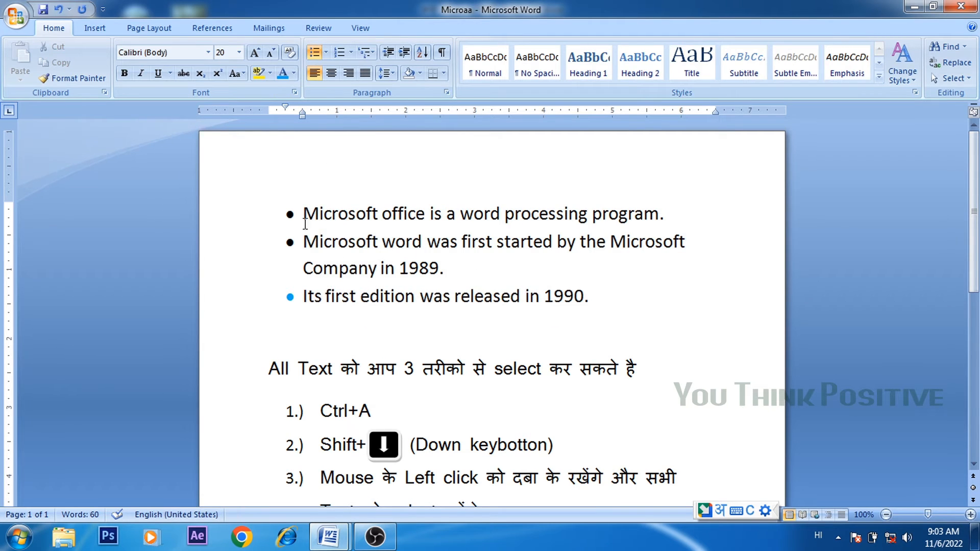
pyautogui.click(290, 242)
pyautogui.click(284, 73)
pyautogui.click(293, 74)
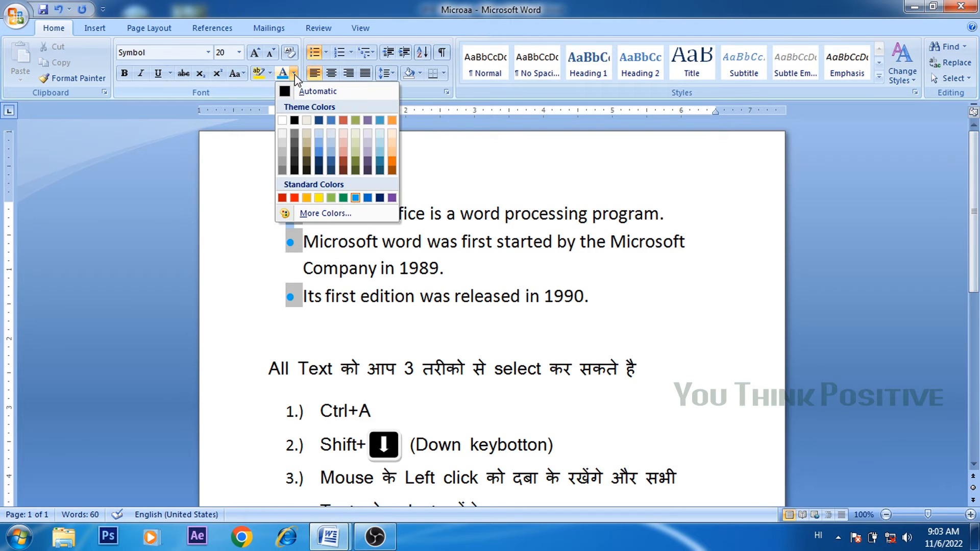
pyautogui.click(289, 87)
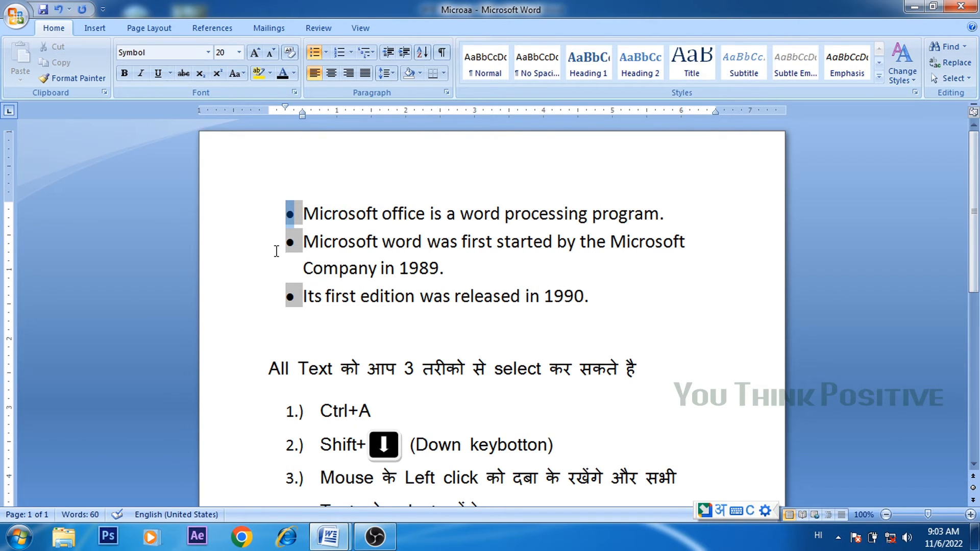
pyautogui.click(622, 273)
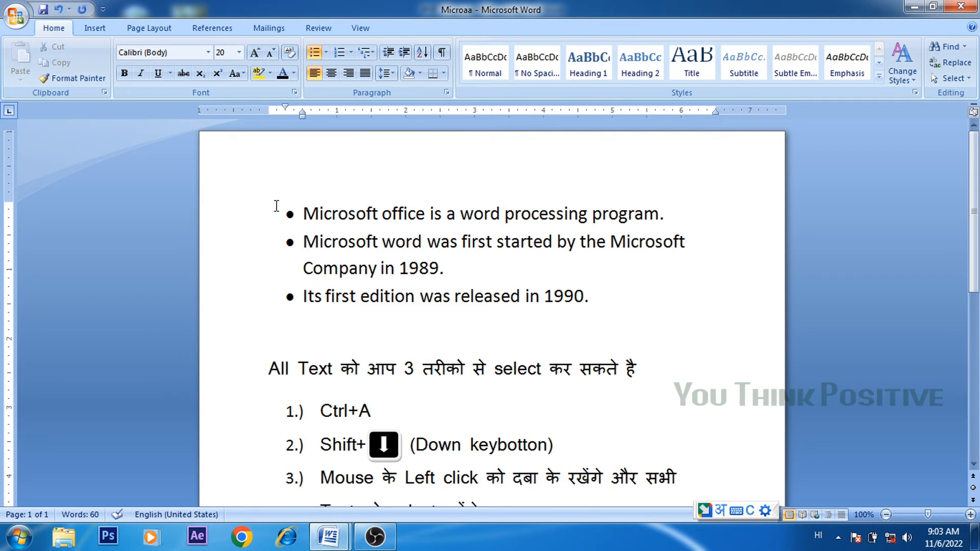
# Step: Remove the bullets from the three English paragraphs so they are plain text
pyautogui.moveTo(305, 214); pyautogui.dragTo(577, 302)
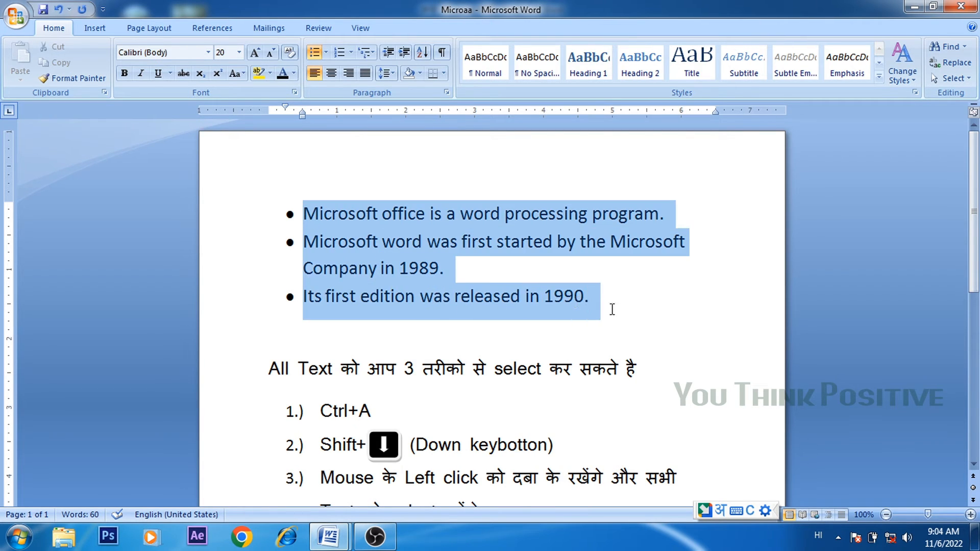
pyautogui.click(315, 50)
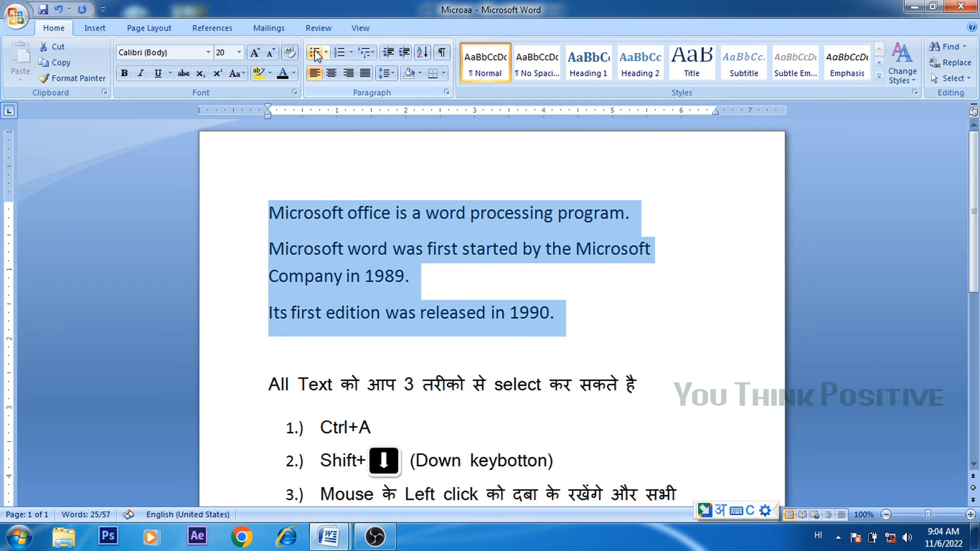
pyautogui.click(449, 280)
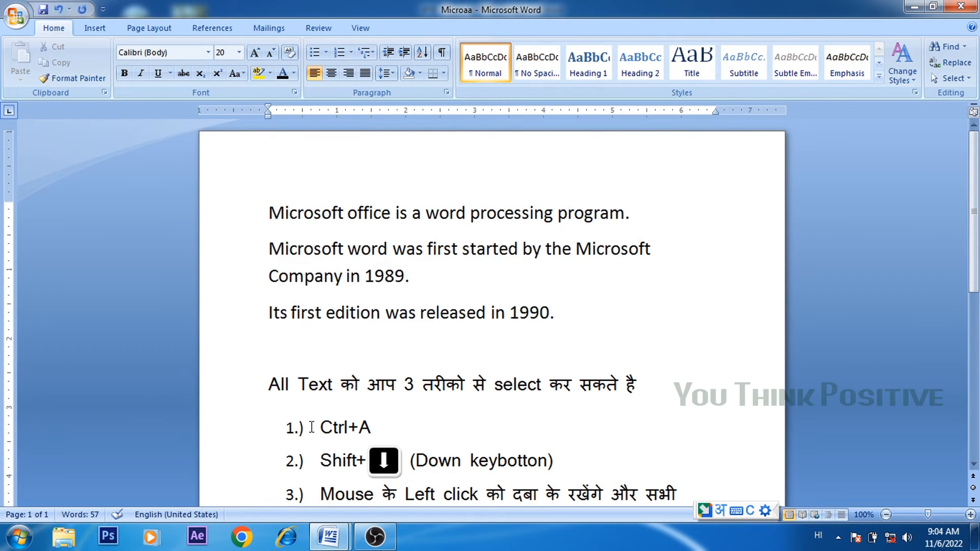
# Step: Try round bullets and 1.) numbering on the three English paragraphs, and undo both list changes
pyautogui.moveTo(269, 209); pyautogui.dragTo(567, 320)
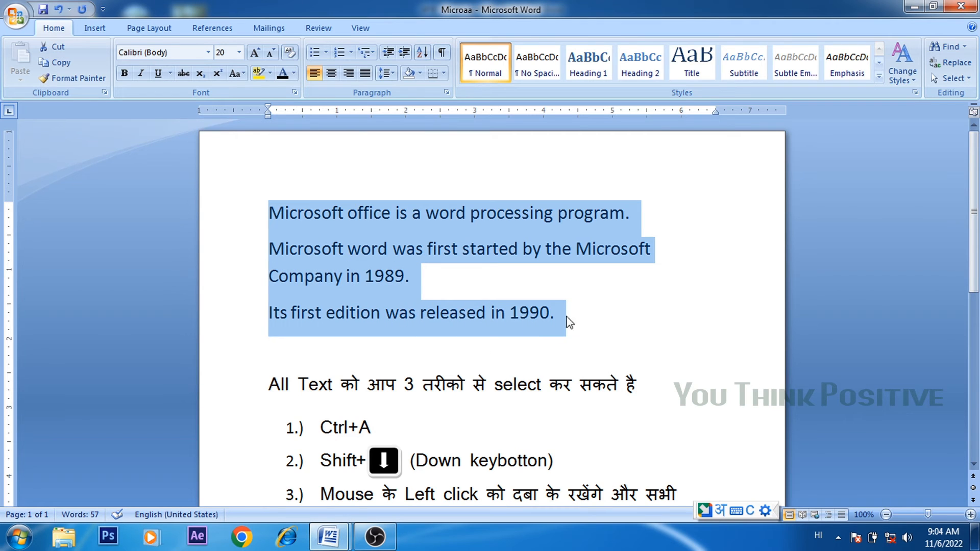
pyautogui.click(314, 53)
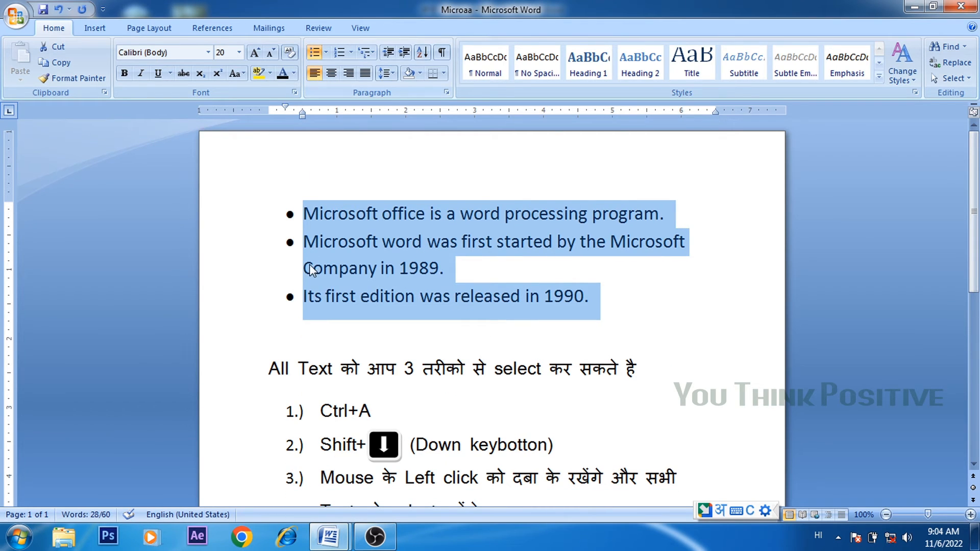
pyautogui.click(339, 53)
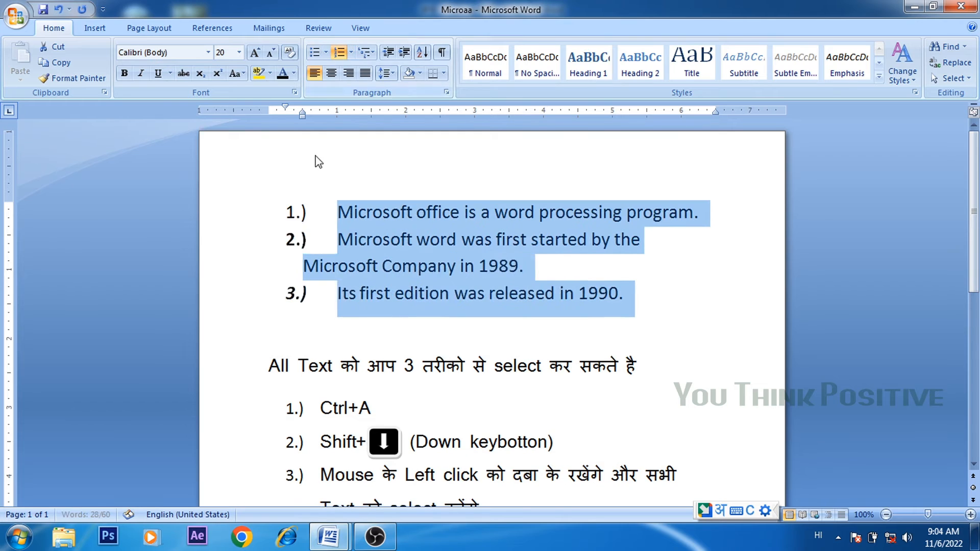
pyautogui.hotkey('ctrl', 'z')
pyautogui.hotkey('ctrl', 'z')
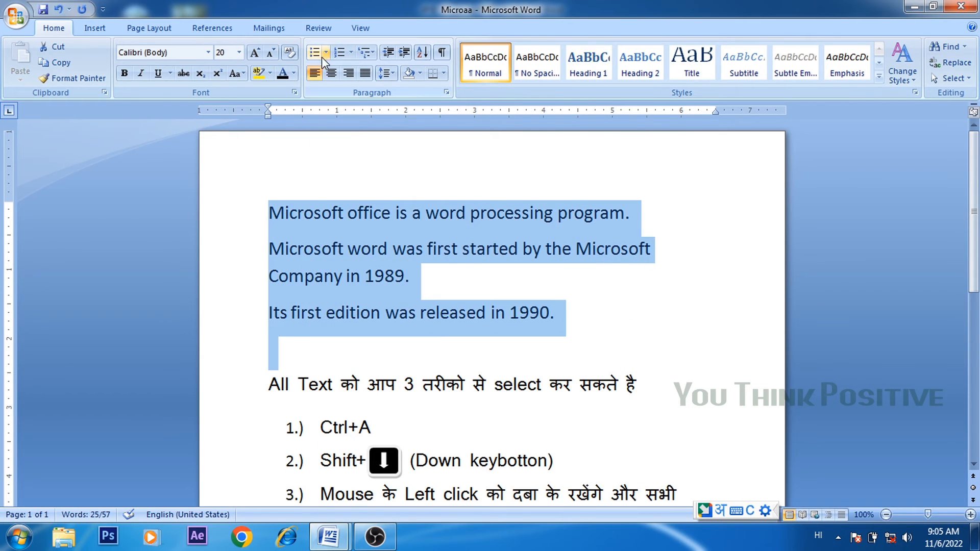
# Step: Number the three English paragraphs in the 1.) format and switch the list to round bullets
pyautogui.click(339, 55)
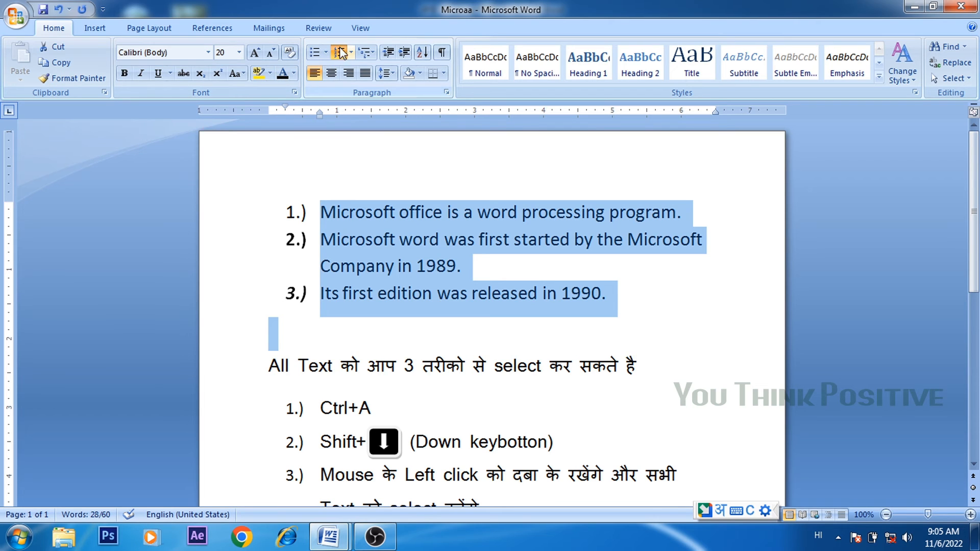
pyautogui.click(315, 52)
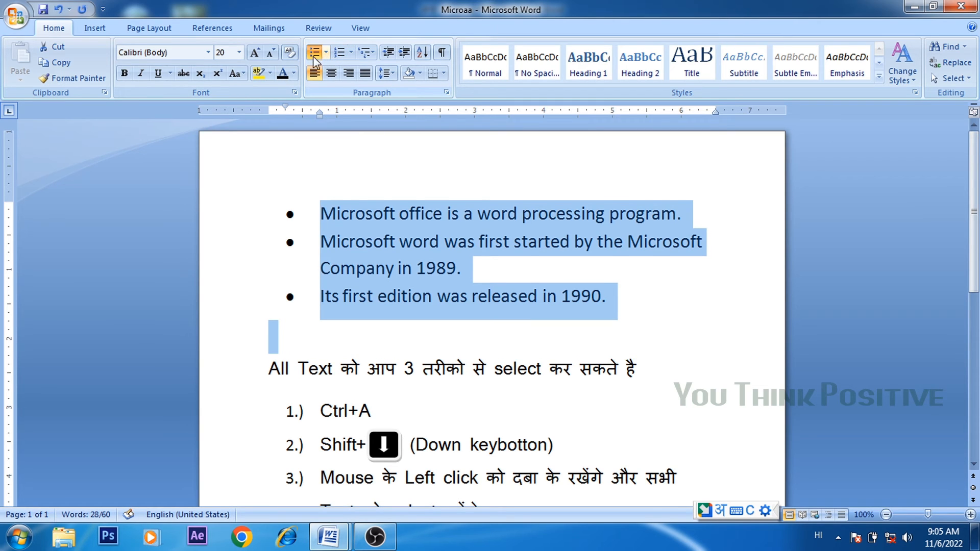
# Step: Define a new bullet for the English list using the black diamond, character code 168, from the Symbol font
pyautogui.click(327, 53)
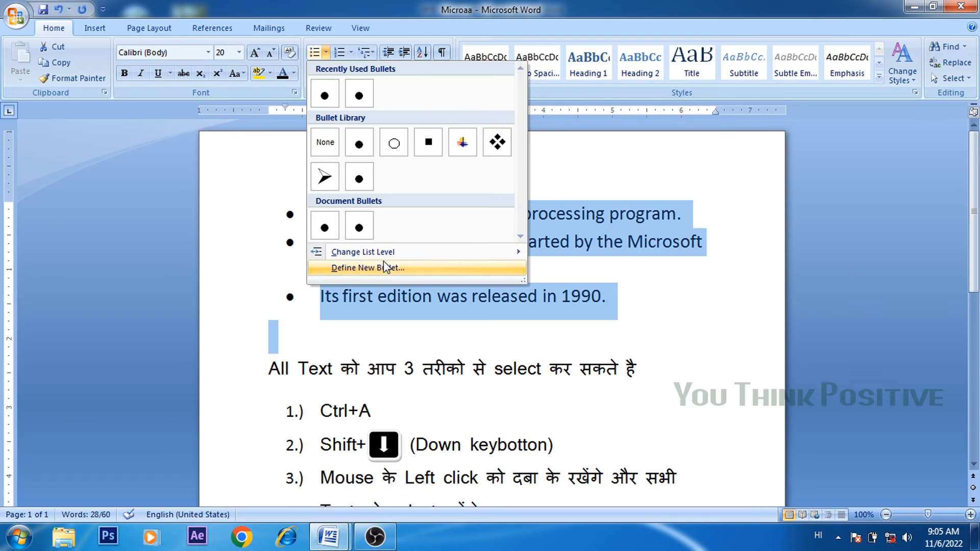
pyautogui.moveTo(407, 260)
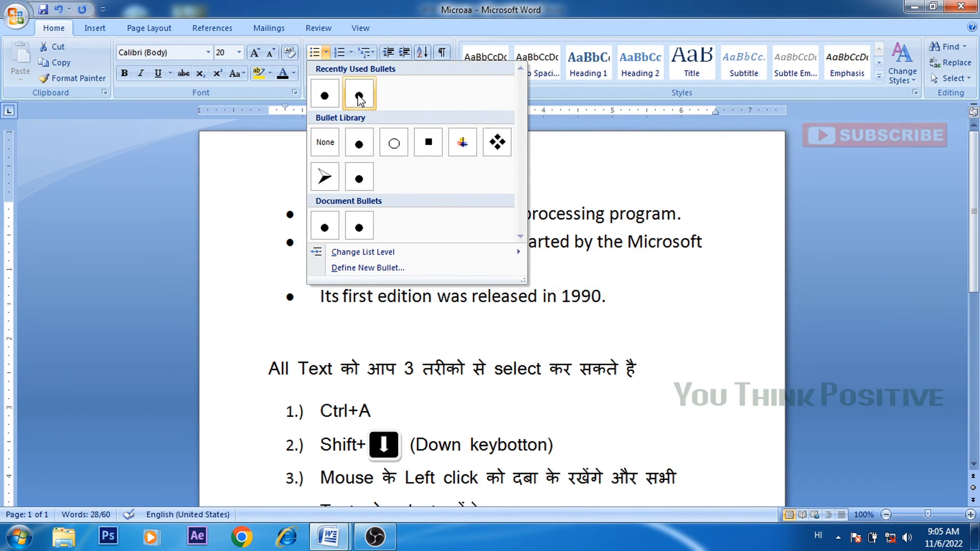
pyautogui.moveTo(352, 258)
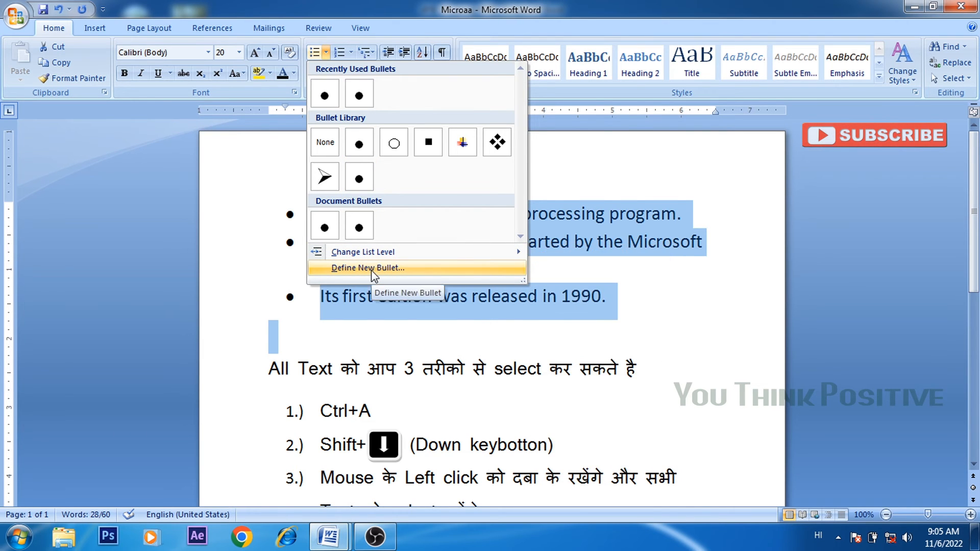
pyautogui.click(372, 269)
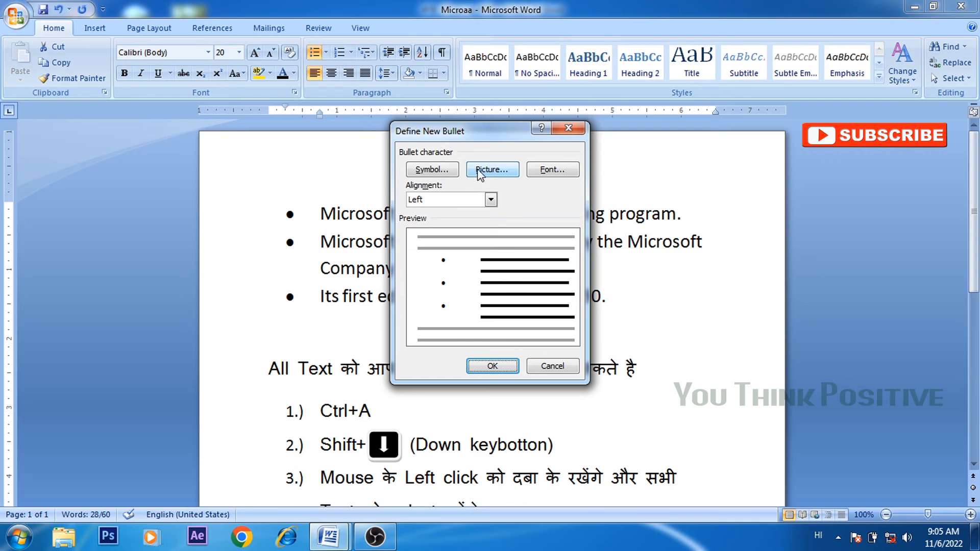
pyautogui.click(436, 169)
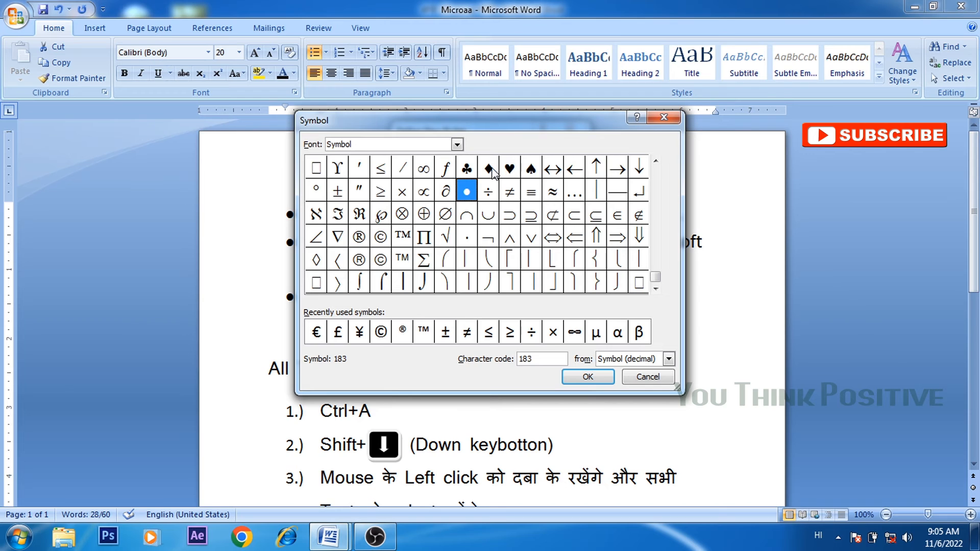
pyautogui.click(489, 168)
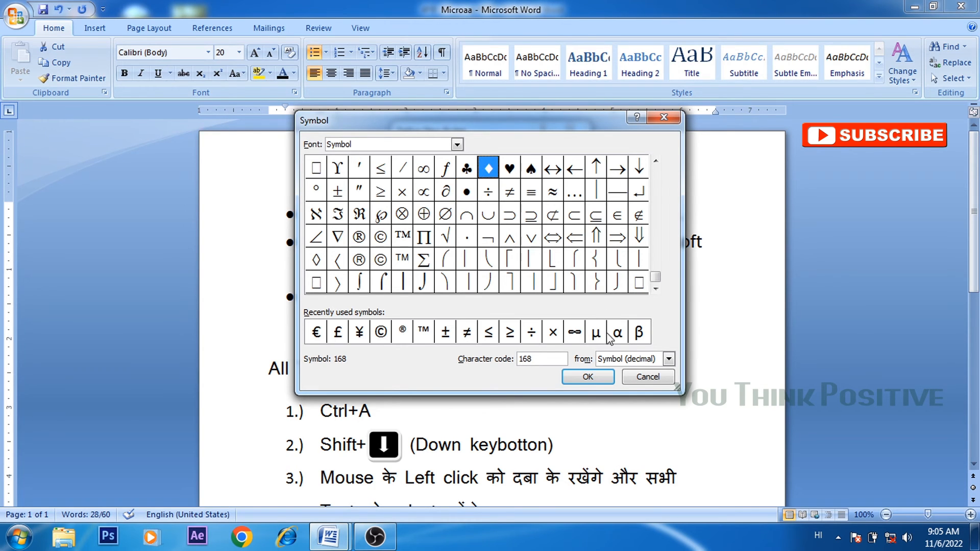
pyautogui.click(592, 376)
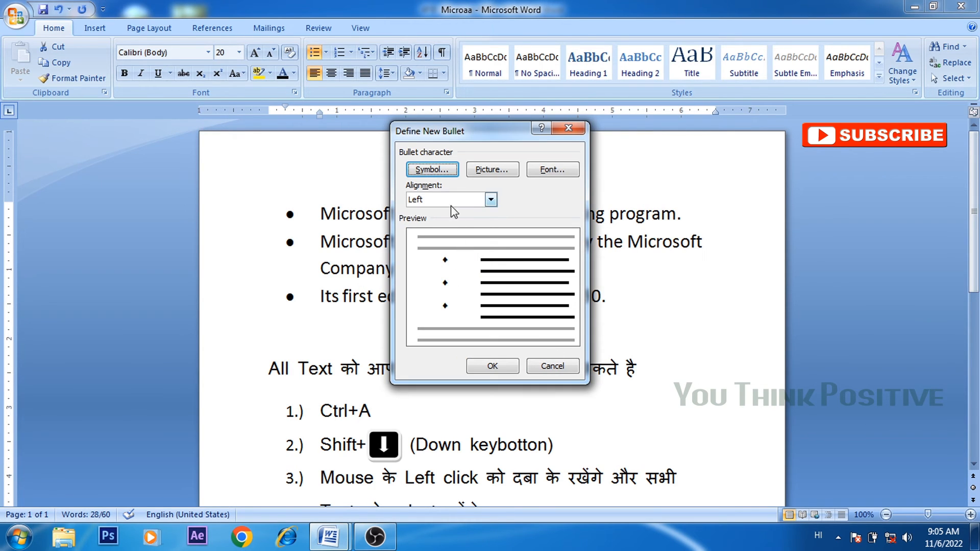
pyautogui.click(485, 367)
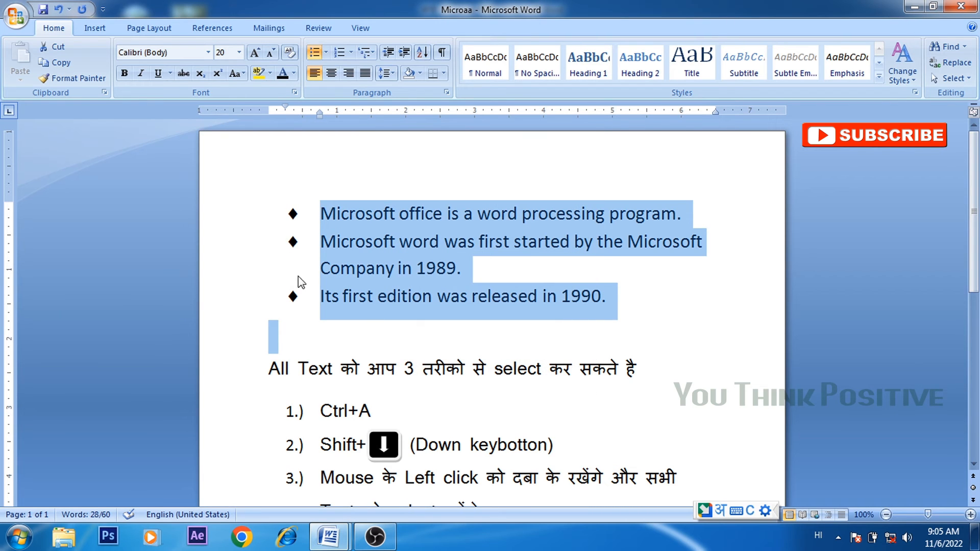
# Step: Color all the diamond bullets of the English list in the standard red
pyautogui.click(294, 216)
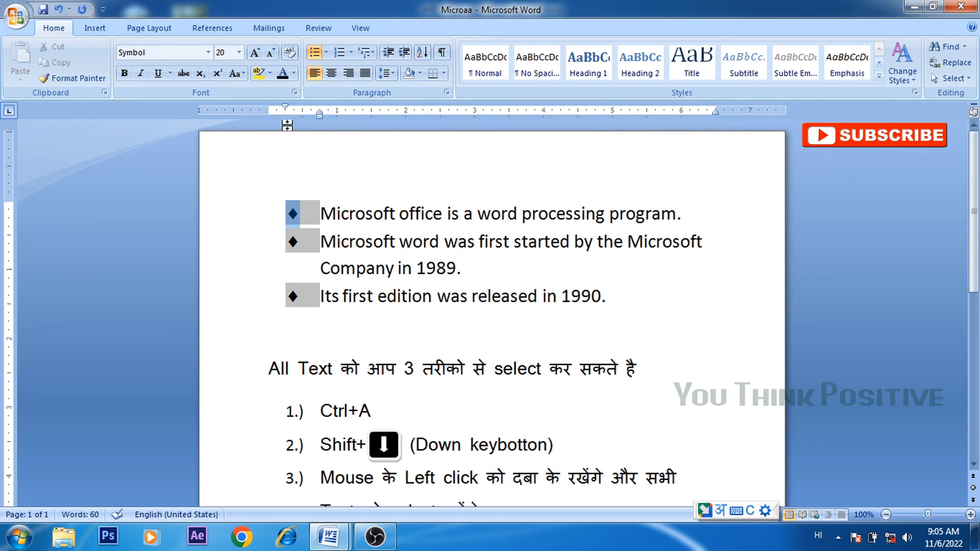
pyautogui.click(294, 73)
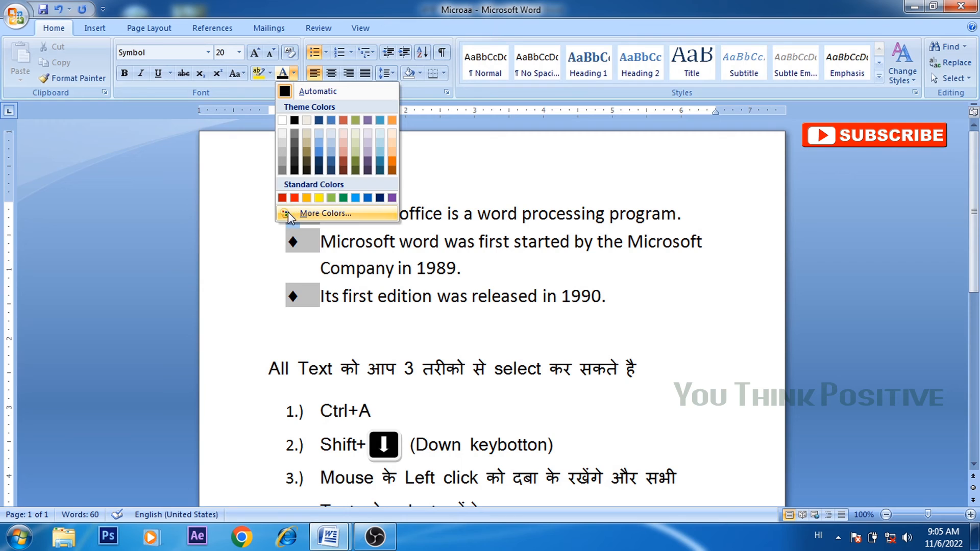
pyautogui.click(295, 198)
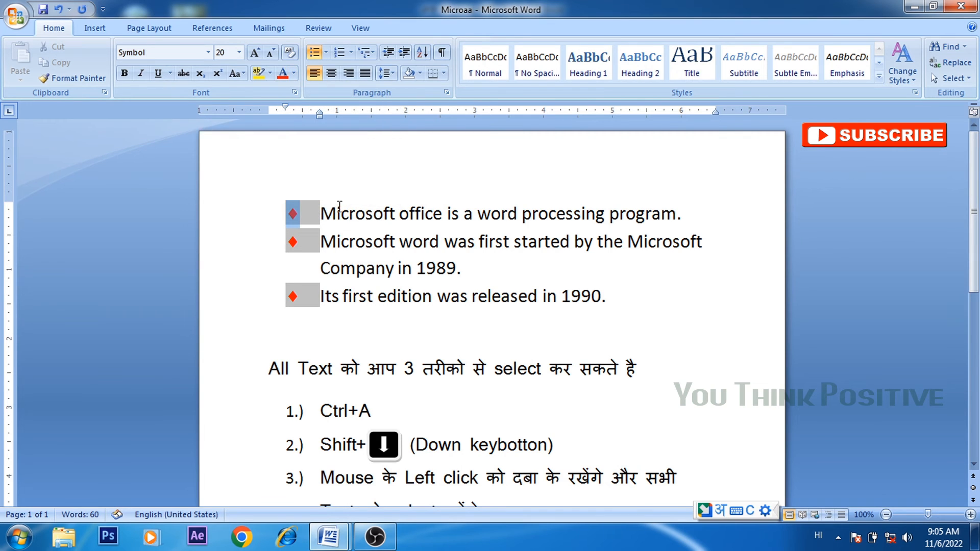
pyautogui.click(466, 275)
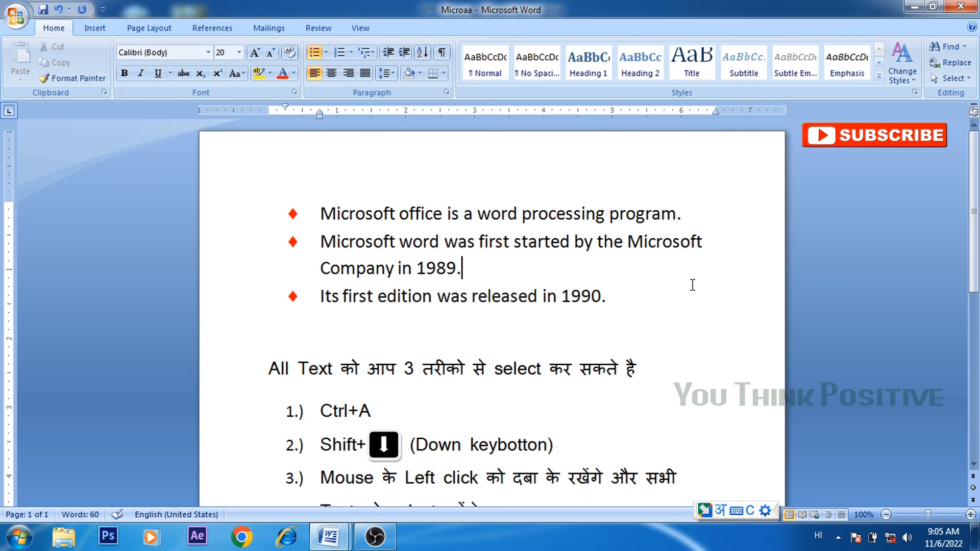
# Step: Open the choice of number formats for the English list
pyautogui.click(350, 54)
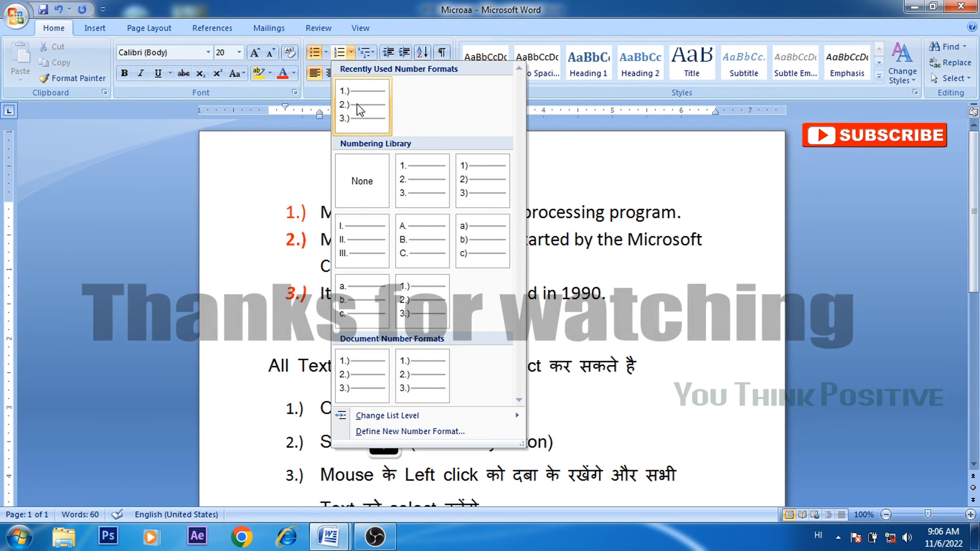